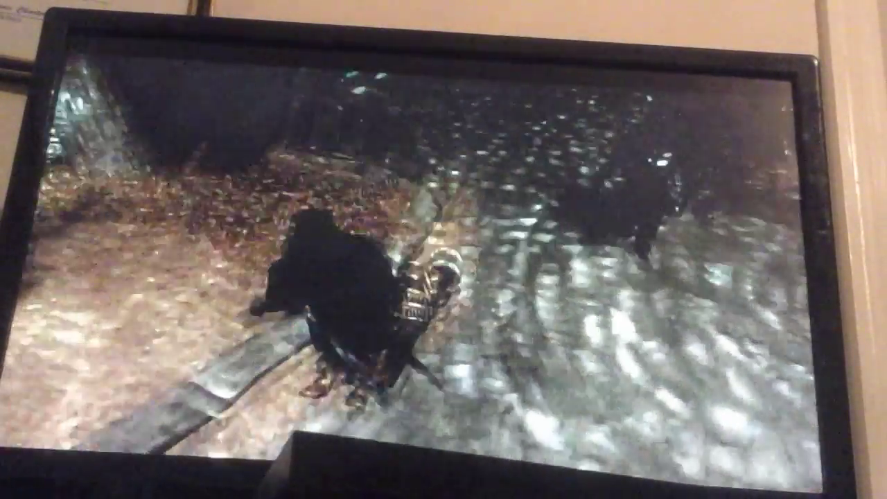
While walking through town, bring up the pause menu with Skills, Magic, Items and Map
{"action": "key", "text": "Tab"}
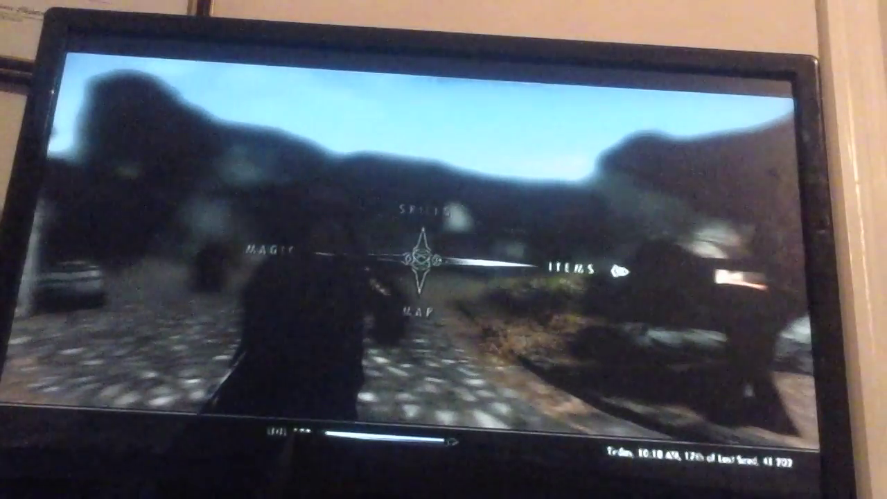
Browse the carried apparel, view the Laid to Rest quest, and resume play
{"action": "key", "text": "Right"}
{"action": "key", "text": "Right"}
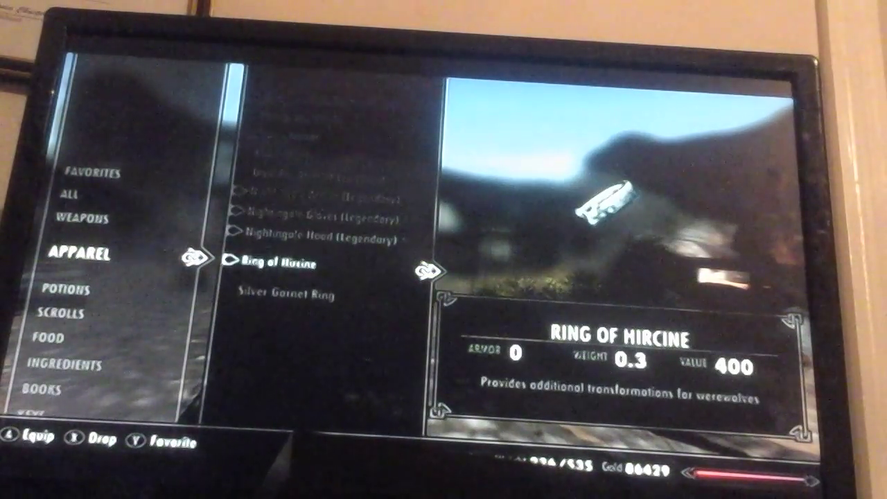
{"action": "key", "text": "Up"}
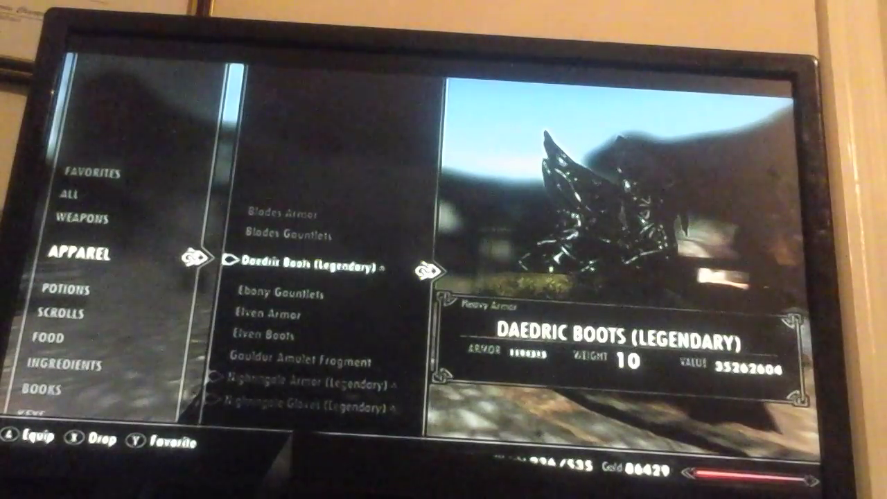
{"action": "key", "text": "Escape"}
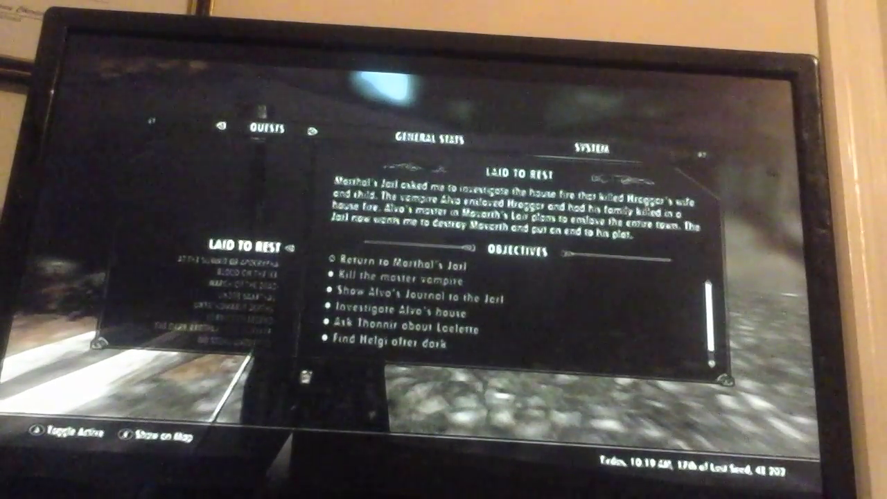
{"action": "key", "text": "Escape"}
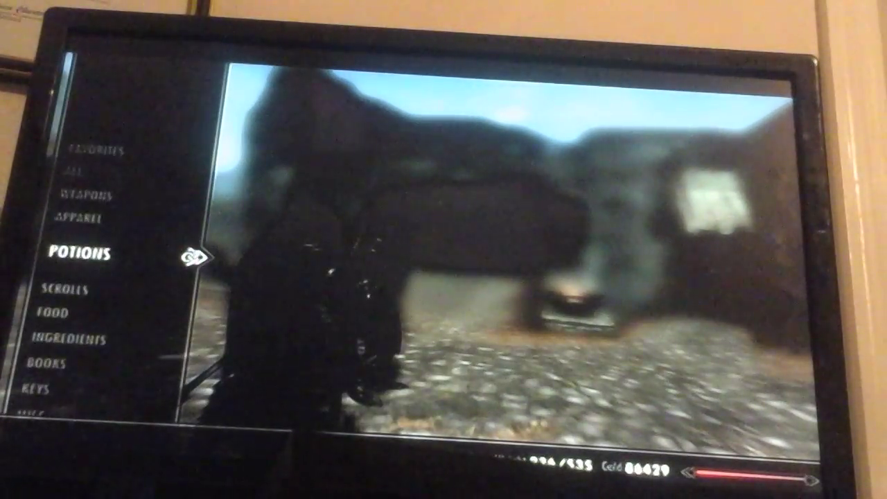
{"action": "key", "text": "Down"}
{"action": "key", "text": "Right"}
Scroll through the carried ingredients such as Salt Pile and Fire Salts, then talk to Arcadia
{"action": "key", "text": "Up"}
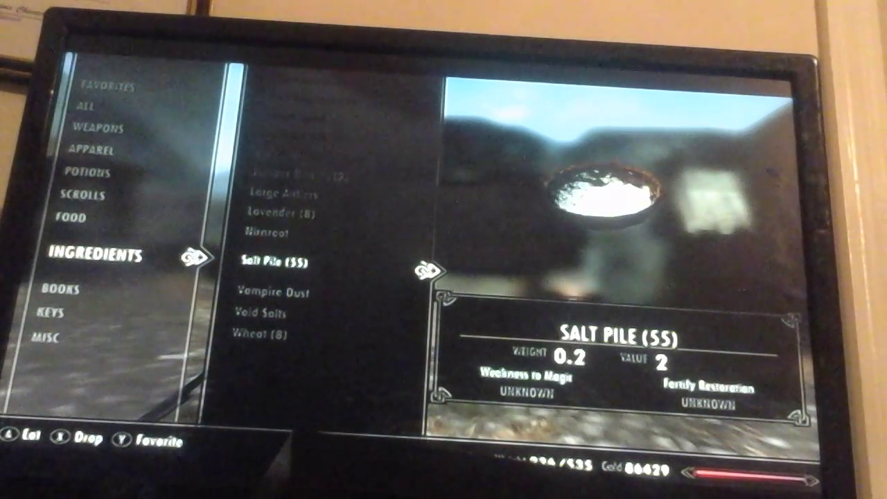
{"action": "key", "text": "Up"}
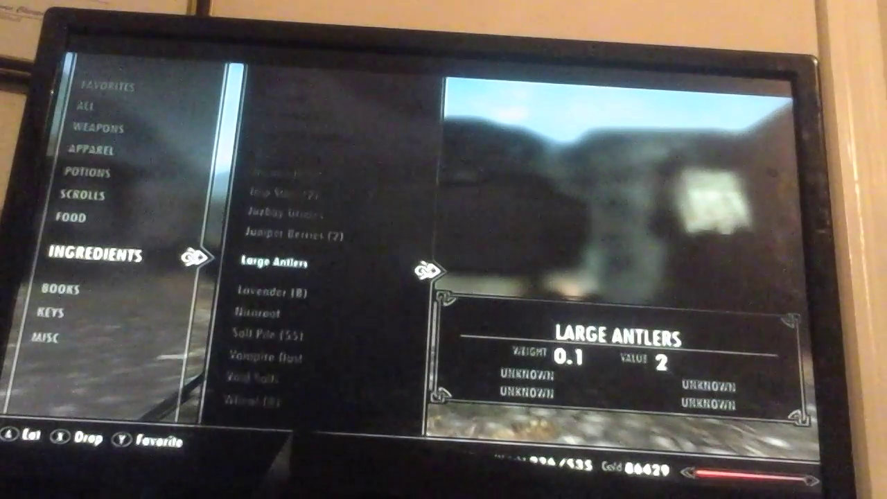
{"action": "key", "text": "Up"}
{"action": "key", "text": "Up"}
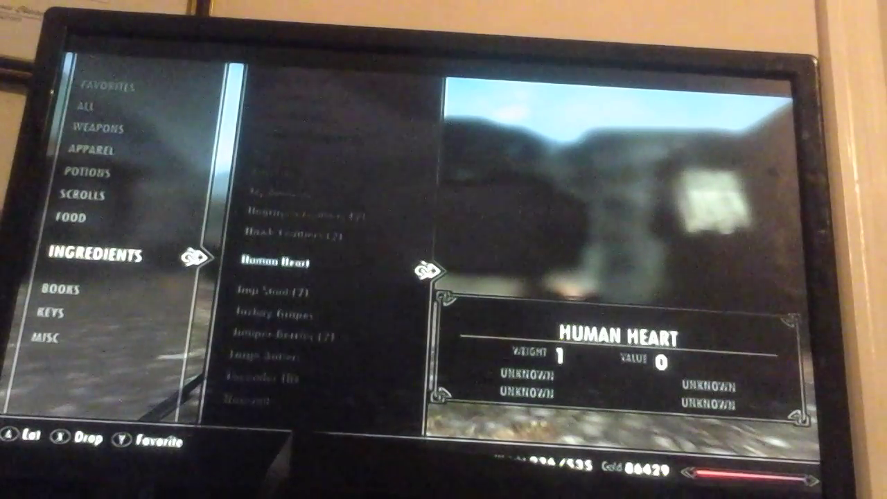
{"action": "key", "text": "Up"}
{"action": "key", "text": "Up"}
{"action": "key", "text": "Up"}
{"action": "key", "text": "Up"}
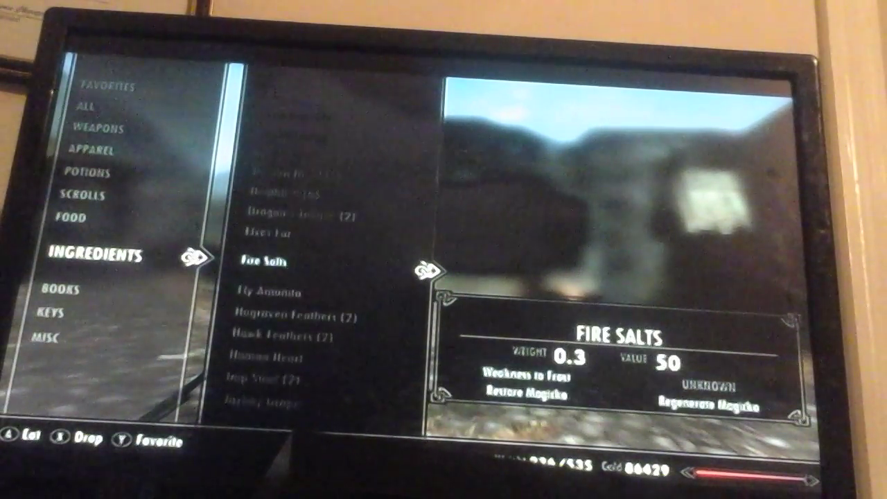
{"action": "key", "text": "Up"}
{"action": "key", "text": "Up"}
{"action": "key", "text": "Up"}
{"action": "key", "text": "Up"}
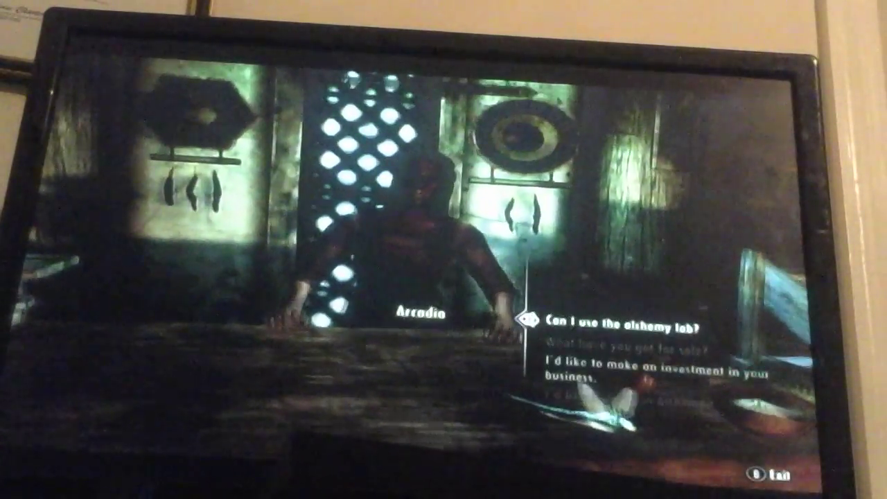
Ask Arcadia what she has for sale and buy a Salt Pile from her ingredients
{"action": "key", "text": "Down"}
{"action": "key", "text": "e"}
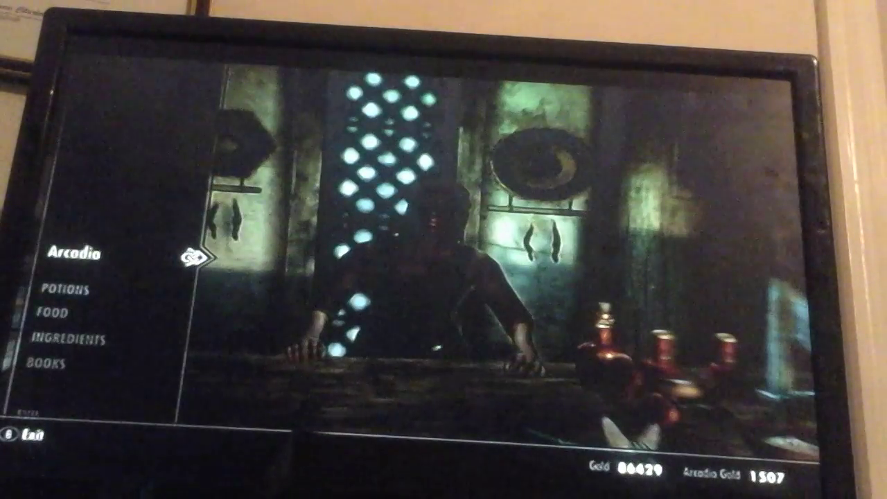
{"action": "key", "text": "Return"}
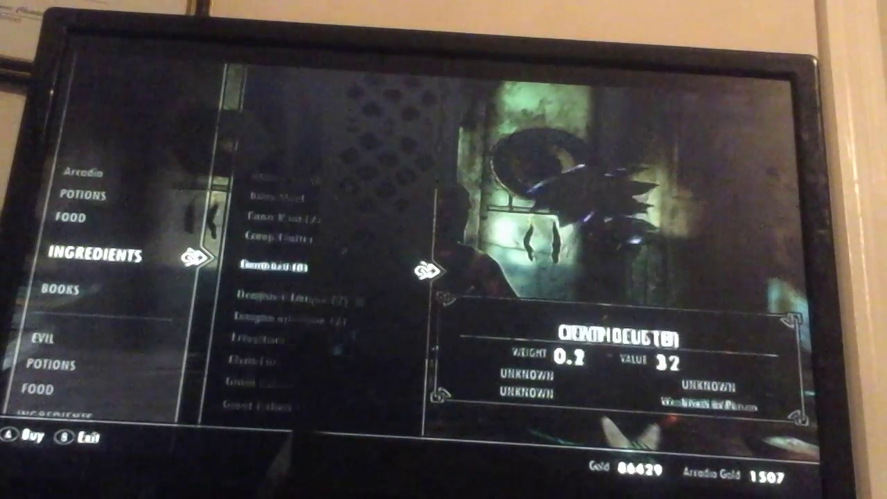
{"action": "key", "text": "Down"}
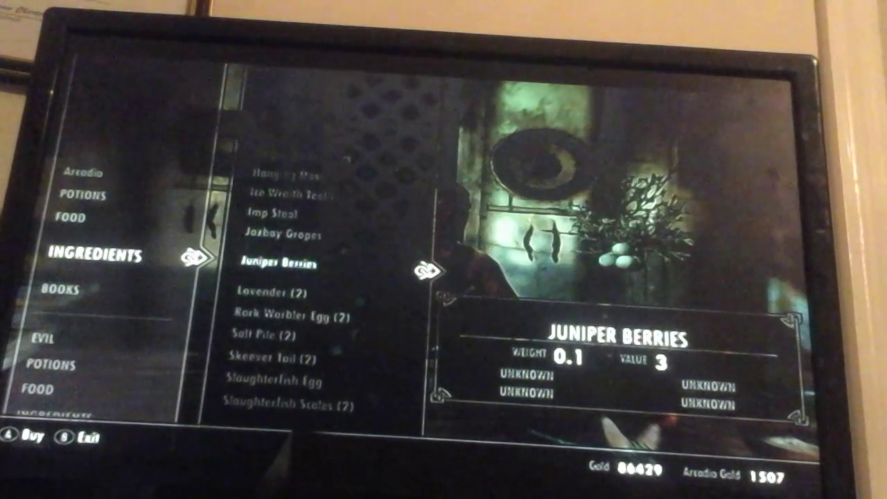
{"action": "key", "text": "Down"}
{"action": "key", "text": "Down"}
{"action": "key", "text": "Down"}
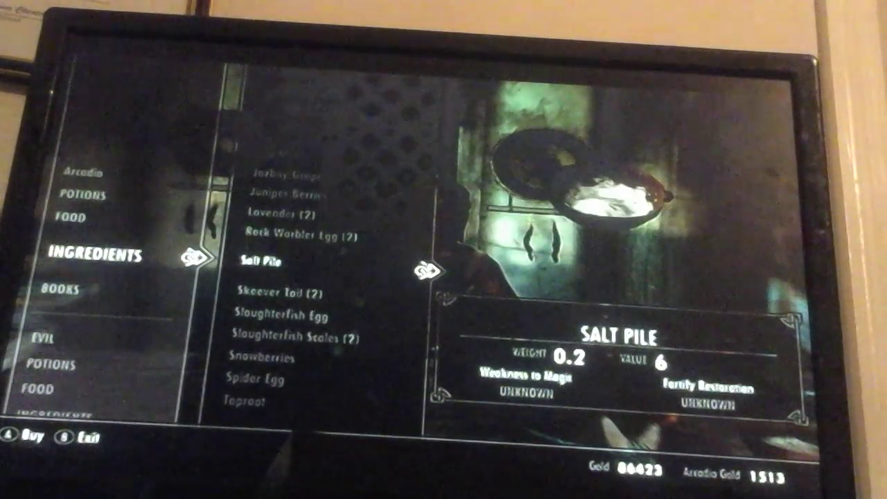
{"action": "key", "text": "Return"}
Look over her Slaughterfish items, then leave the trade to return to the conversation
{"action": "key", "text": "Down"}
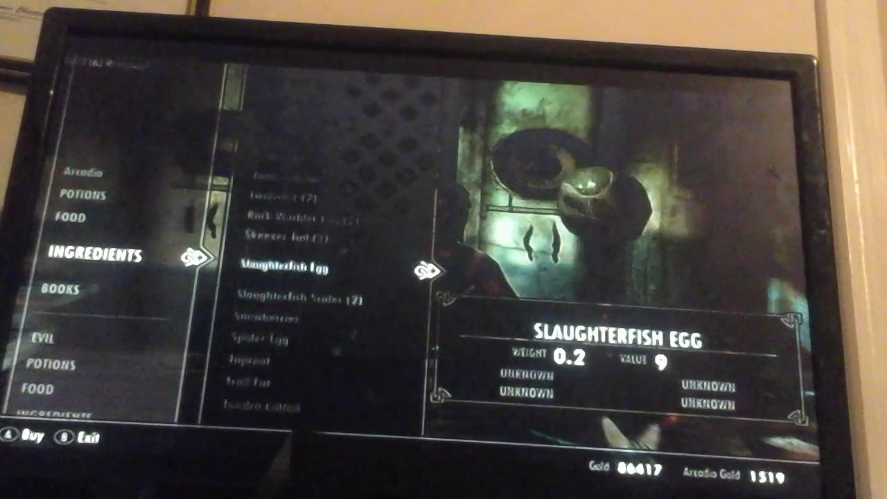
{"action": "key", "text": "Down"}
{"action": "key", "text": "Down"}
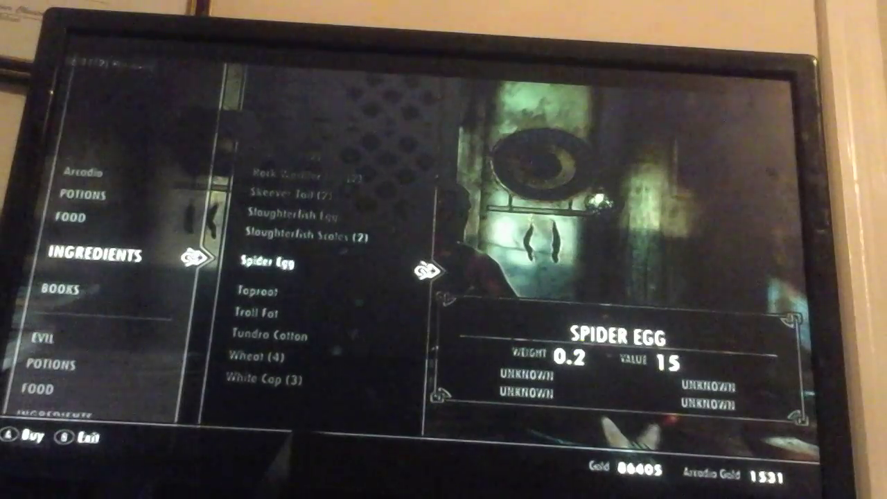
{"action": "key", "text": "Up"}
{"action": "key", "text": "Up"}
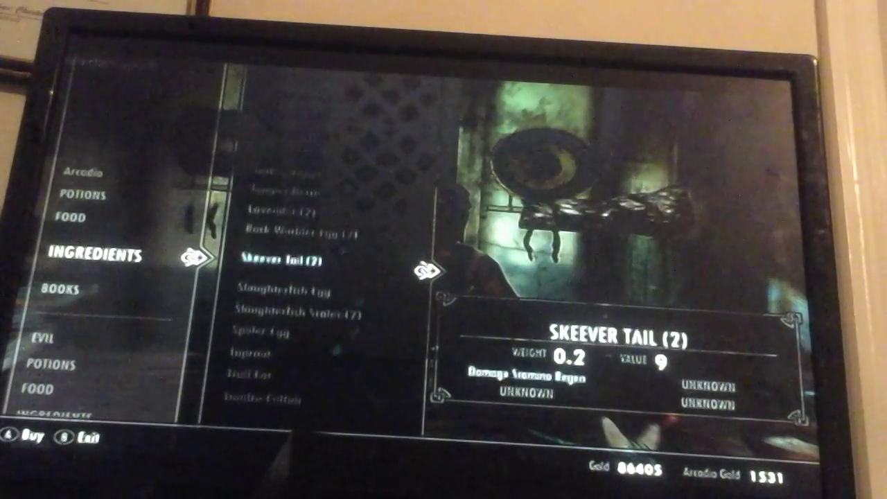
{"action": "key", "text": "Up"}
{"action": "key", "text": "Up"}
{"action": "key", "text": "Tab"}
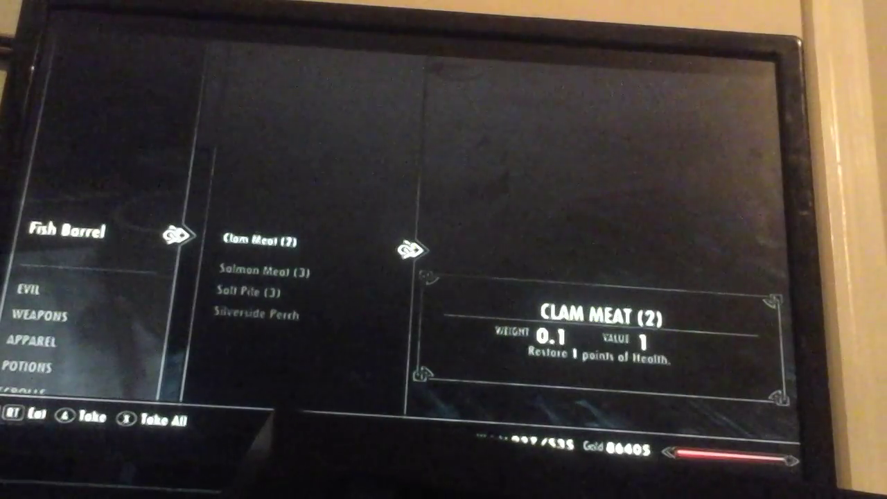
Browse the fish barrel, then search it again and take two Salt Piles
{"action": "key", "text": "Up"}
{"action": "key", "text": "Up"}
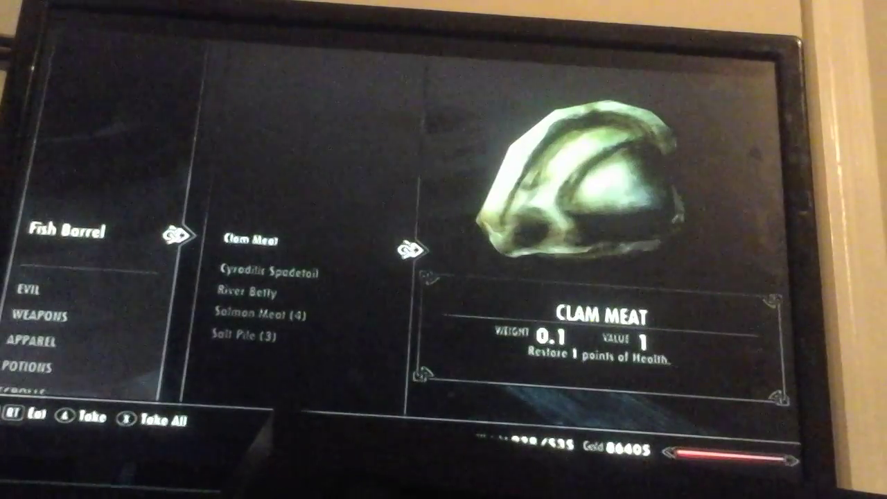
{"action": "key", "text": "Down"}
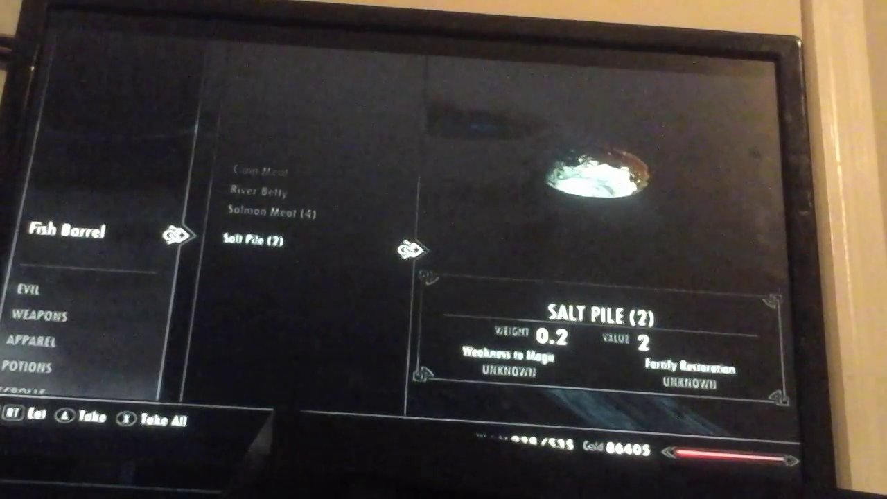
{"action": "key", "text": "Up"}
{"action": "key", "text": "Escape"}
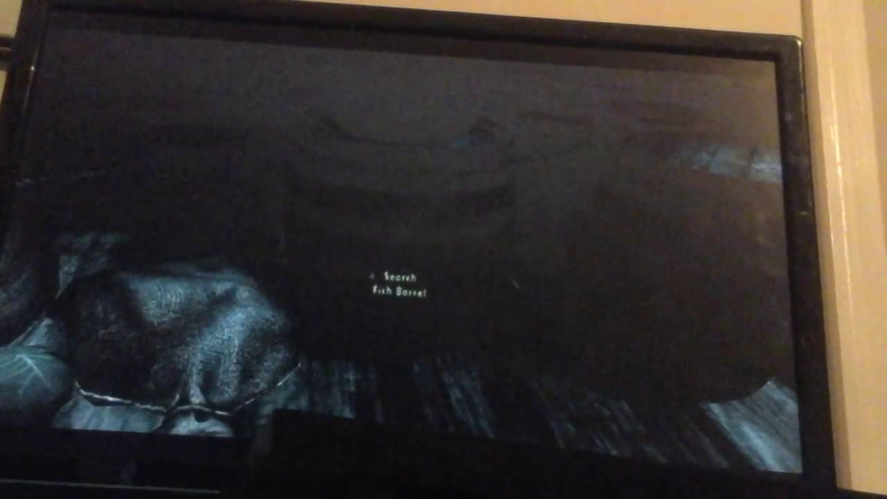
{"action": "key", "text": "e"}
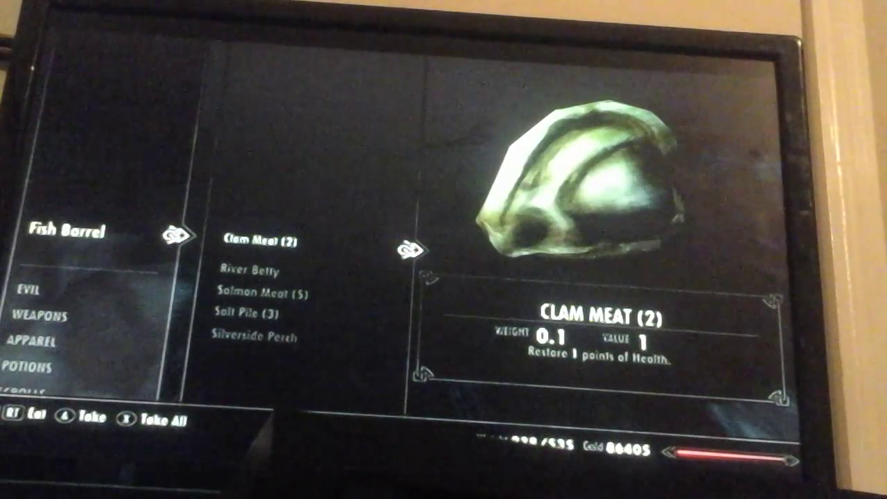
{"action": "key", "text": "Down"}
{"action": "key", "text": "Down"}
{"action": "key", "text": "Down"}
{"action": "key", "text": "e"}
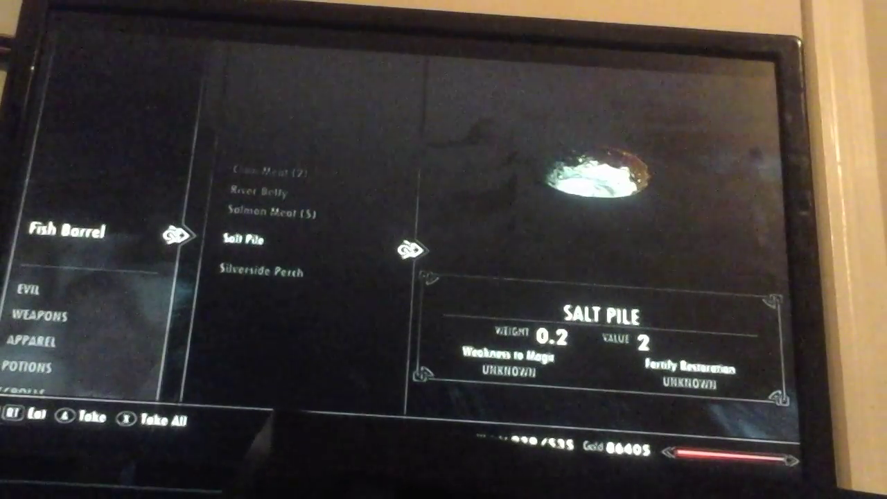
{"action": "key", "text": "e"}
{"action": "key", "text": "Escape"}
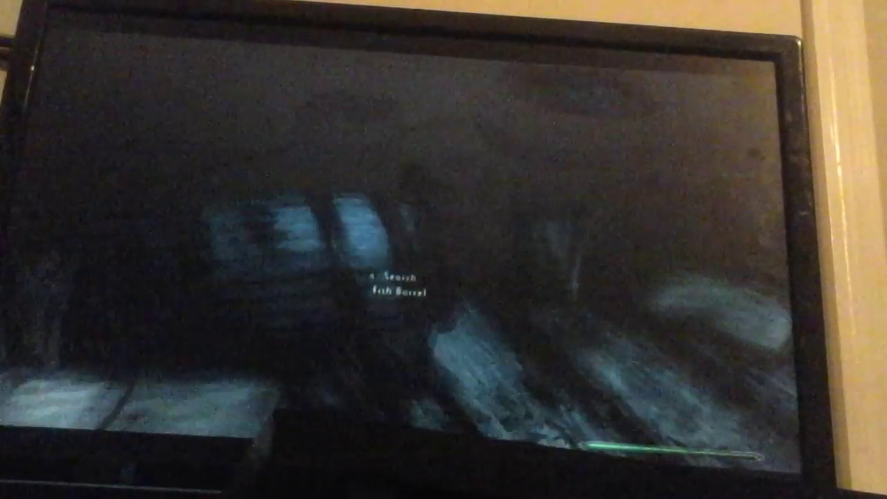
Search the fish barrel twice more, scrolling down to the Salt Pile each time
{"action": "key", "text": "e"}
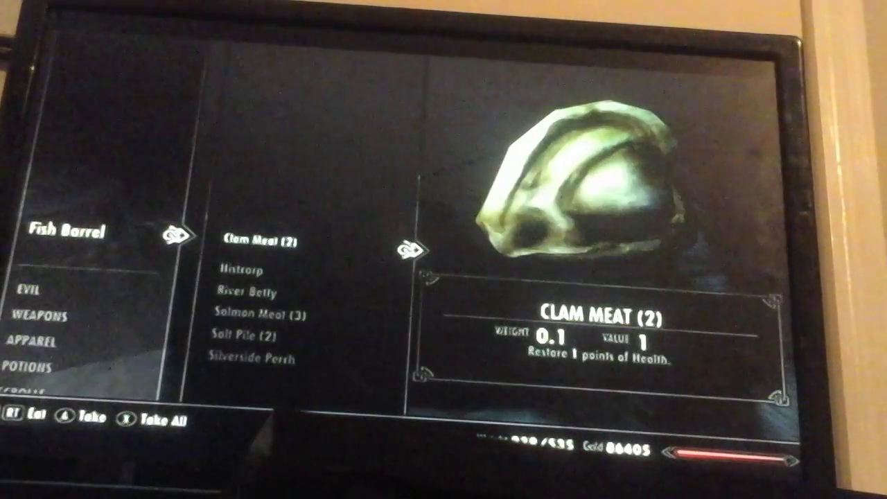
{"action": "key", "text": "Down"}
{"action": "key", "text": "Up"}
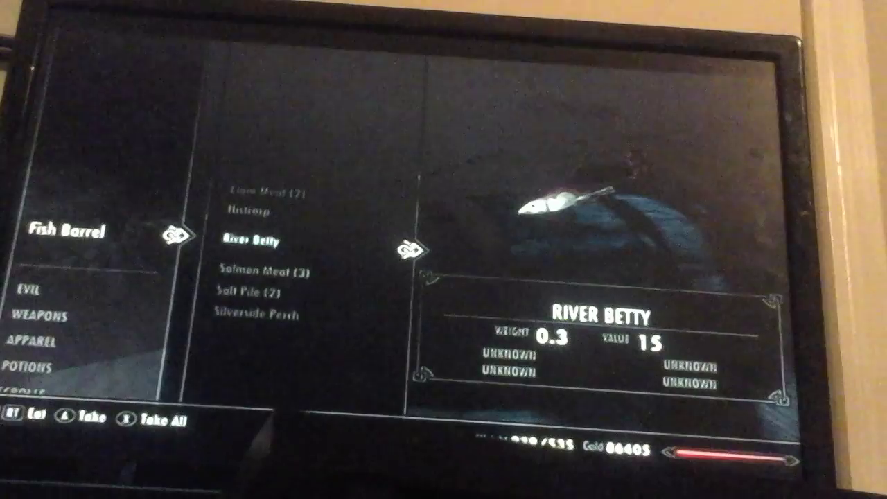
{"action": "key", "text": "Down"}
{"action": "key", "text": "Down"}
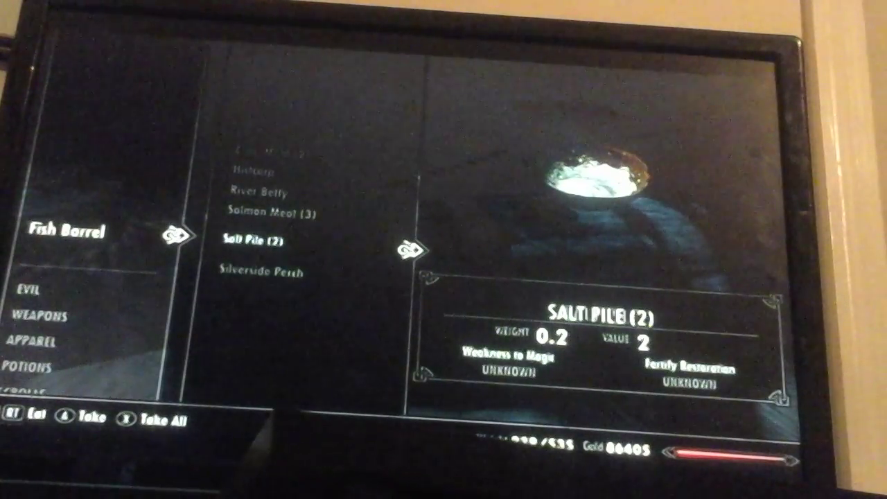
{"action": "key", "text": "Tab"}
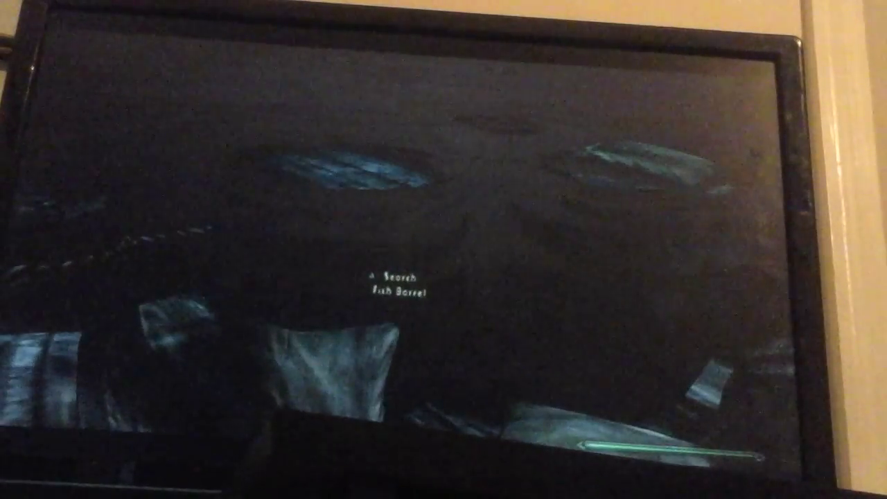
{"action": "key", "text": "e"}
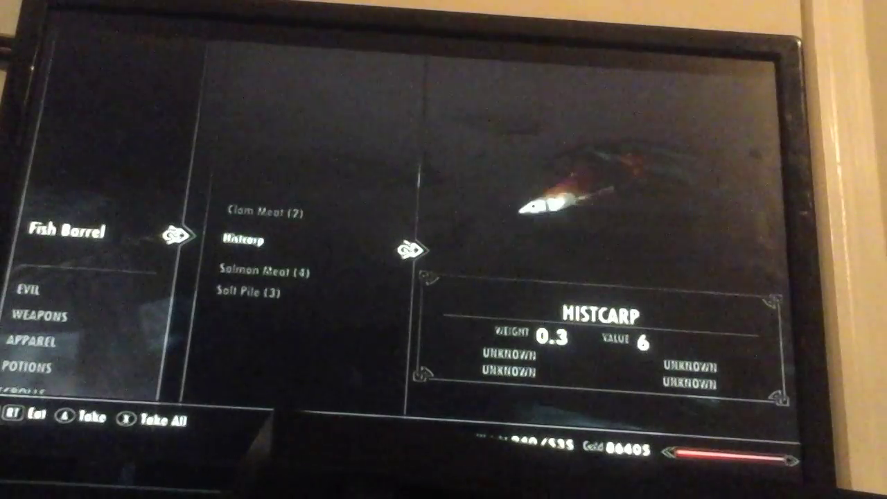
{"action": "key", "text": "Down"}
{"action": "key", "text": "Down"}
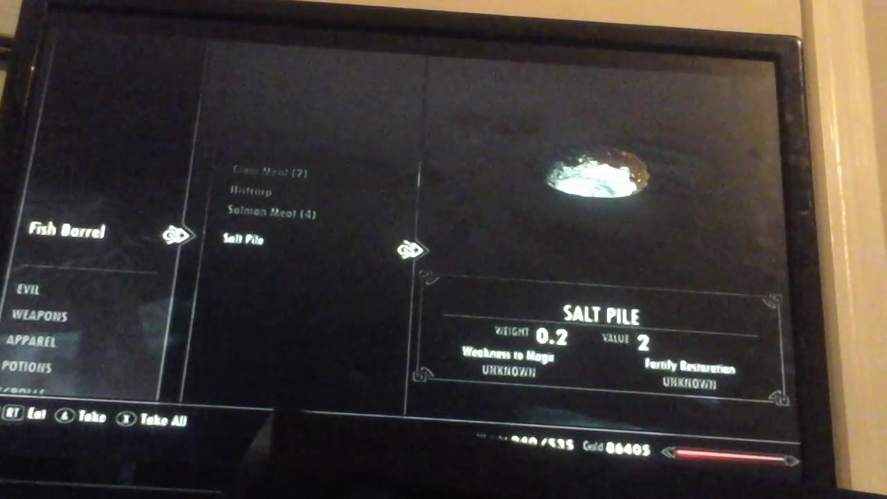
{"action": "key", "text": "Tab"}
Check the barrel's remaining Histcarp, Salmon Meat and Silverside Perch, then close it
{"action": "key", "text": "e"}
{"action": "key", "text": "Down"}
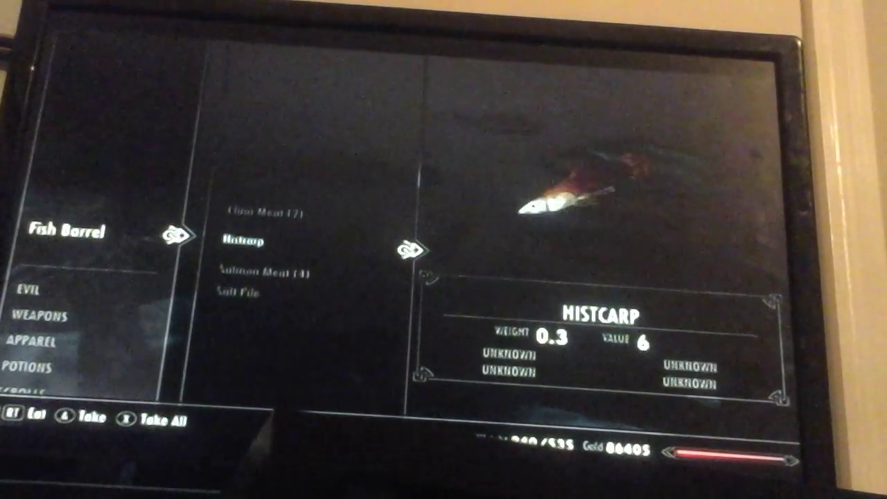
{"action": "key", "text": "Up"}
{"action": "key", "text": "Up"}
{"action": "key", "text": "Down"}
{"action": "key", "text": "Down"}
{"action": "key", "text": "Up"}
{"action": "key", "text": "Up"}
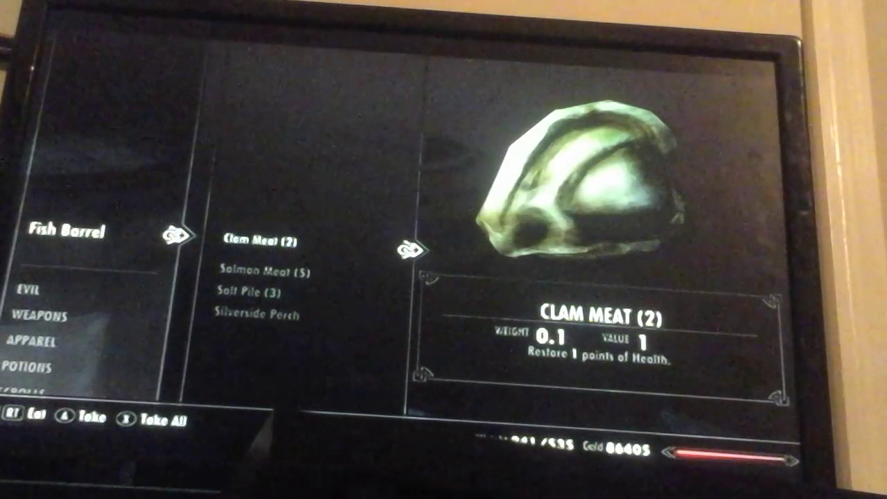
{"action": "key", "text": "Down"}
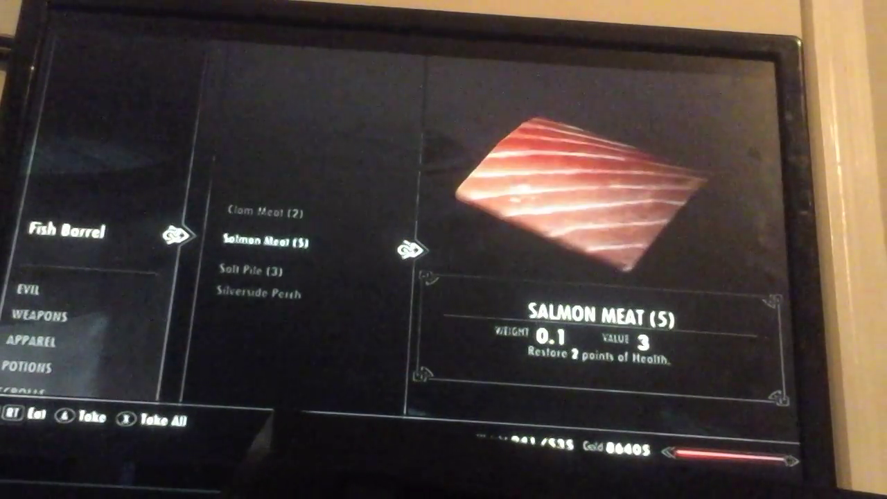
{"action": "key", "text": "Down"}
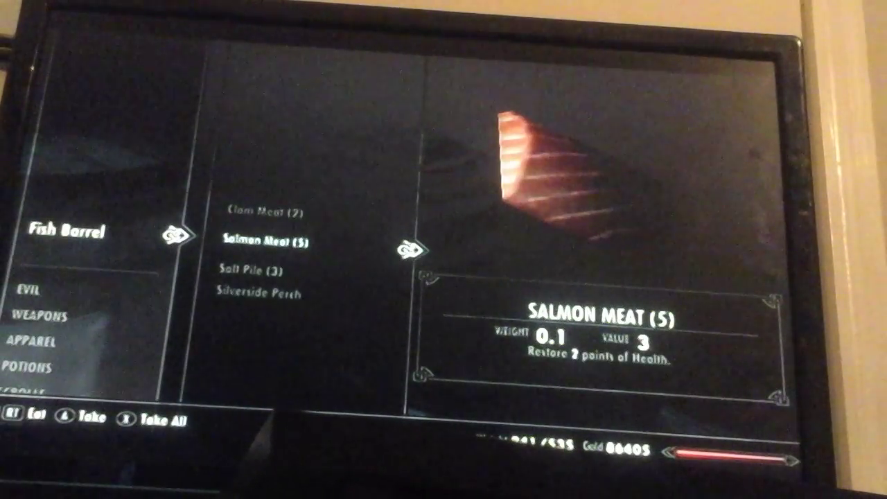
{"action": "key", "text": "Up"}
{"action": "key", "text": "Down"}
{"action": "key", "text": "Down"}
{"action": "key", "text": "Down"}
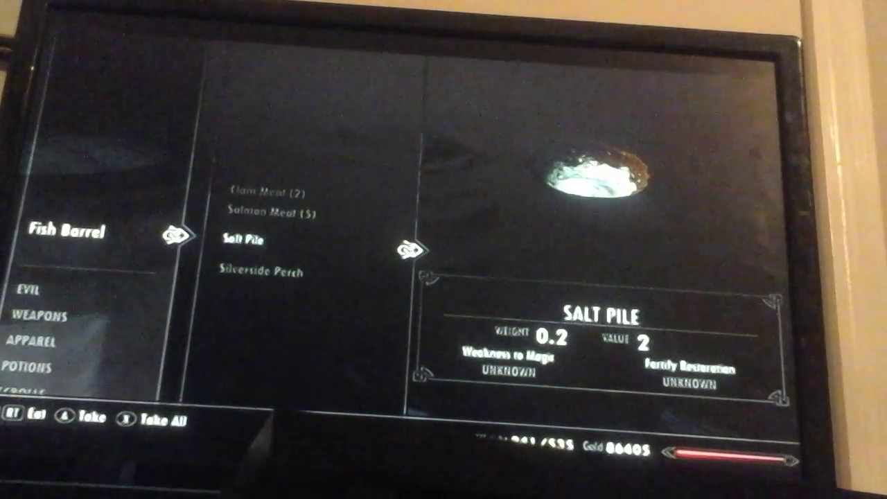
{"action": "key", "text": "Up"}
{"action": "key", "text": "Up"}
{"action": "key", "text": "Down"}
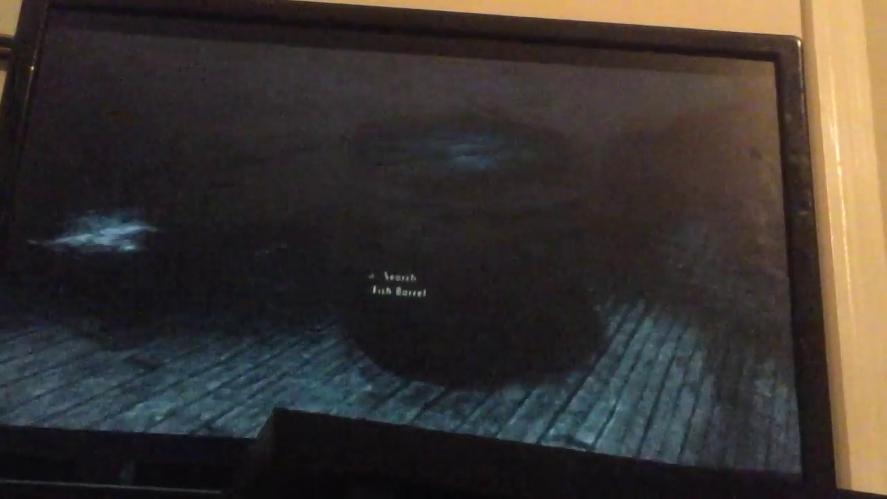
Take a Salt Pile from the fish barrel twice, closing it after each
{"action": "key", "text": "e"}
{"action": "key", "text": "Down"}
{"action": "key", "text": "Down"}
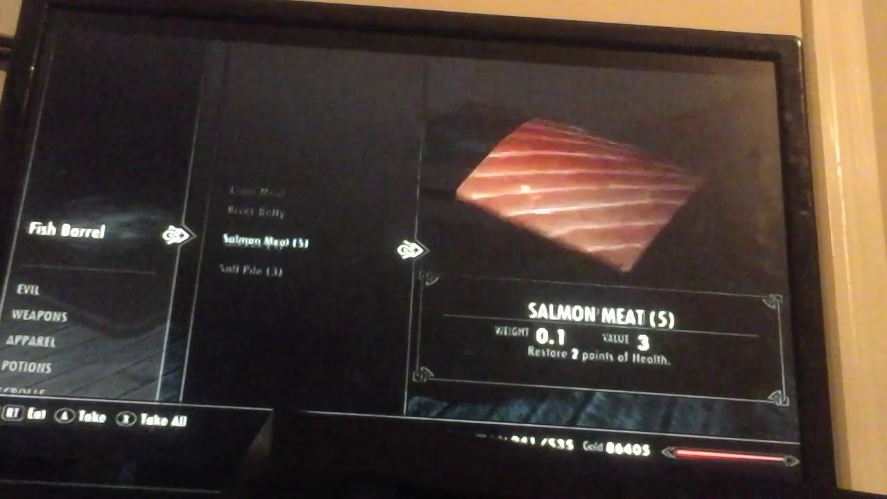
{"action": "key", "text": "Down"}
{"action": "key", "text": "e"}
{"action": "key", "text": "Tab"}
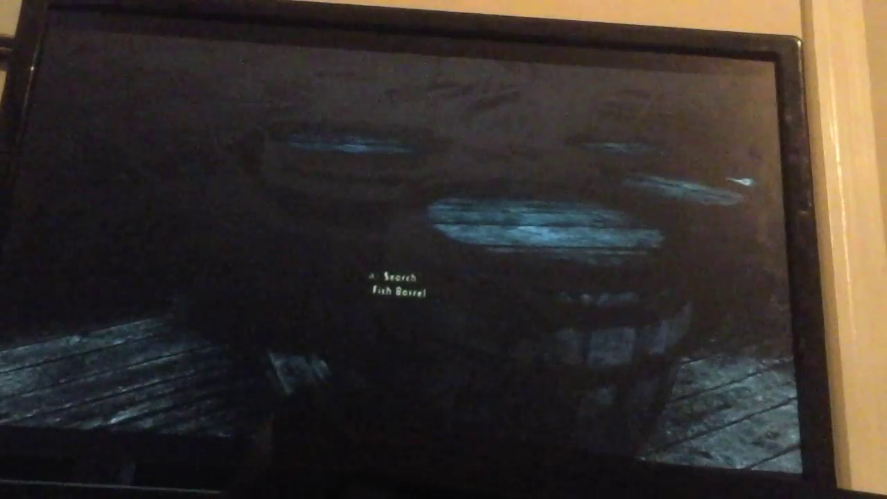
{"action": "key", "text": "e"}
{"action": "key", "text": "Down"}
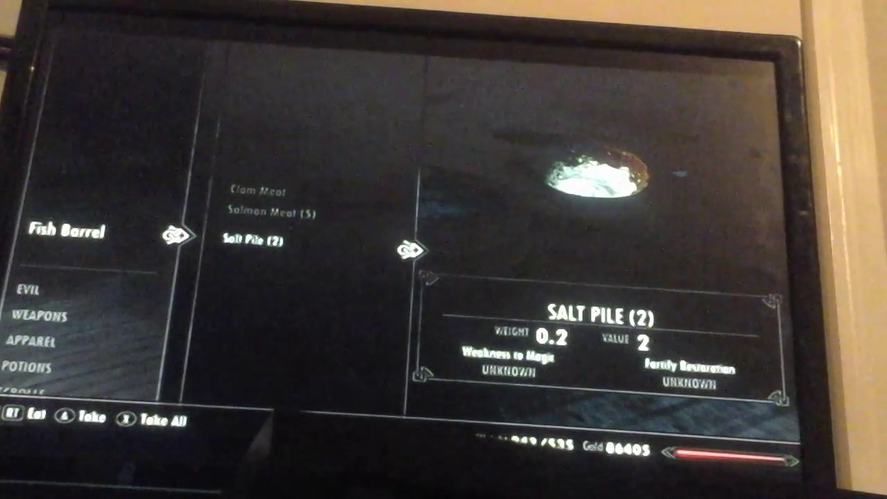
{"action": "key", "text": "e"}
{"action": "key", "text": "Tab"}
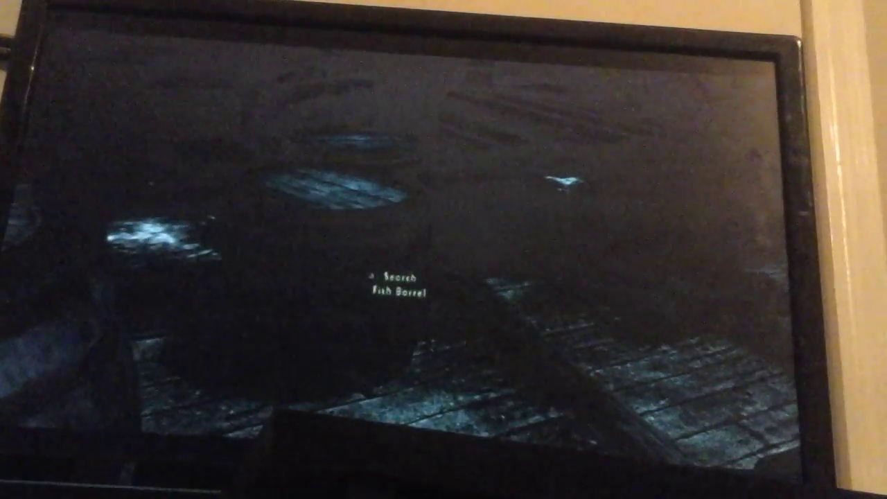
Reopen the barrel twice, browsing past Histcarp, Cyrodilic Spadetail and Salmon Meat
{"action": "key", "text": "e"}
{"action": "key", "text": "Down"}
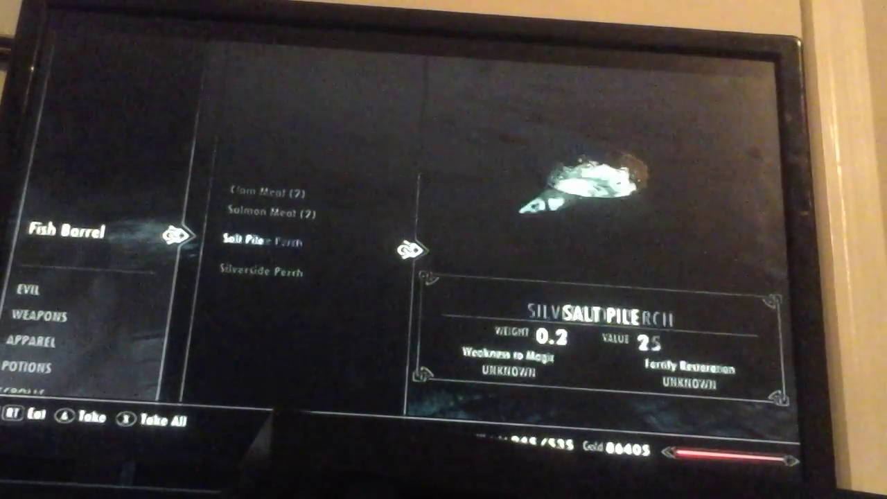
{"action": "key", "text": "Tab"}
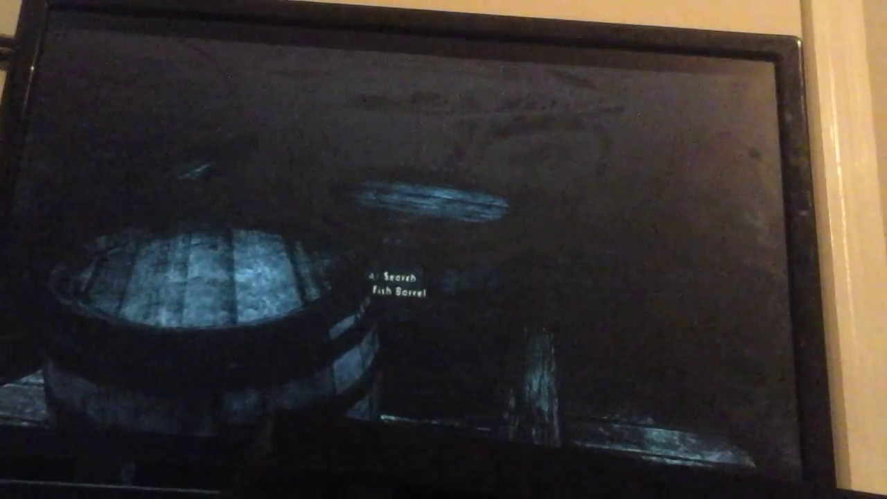
{"action": "key", "text": "e"}
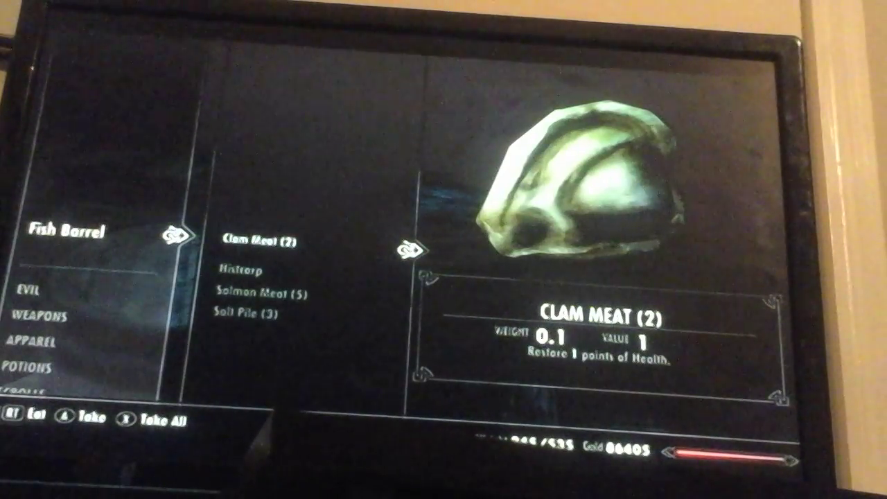
{"action": "key", "text": "Down"}
{"action": "key", "text": "Down"}
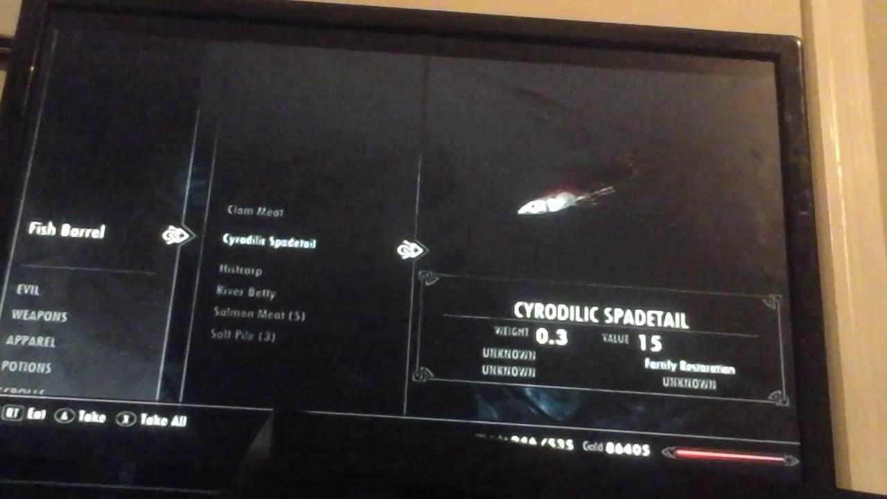
{"action": "key", "text": "Down"}
{"action": "key", "text": "Down"}
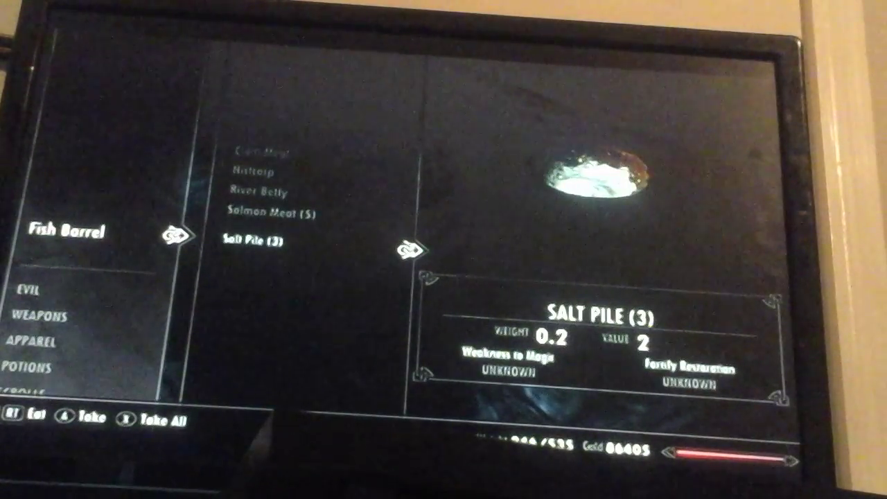
{"action": "key", "text": "Up"}
{"action": "key", "text": "Tab"}
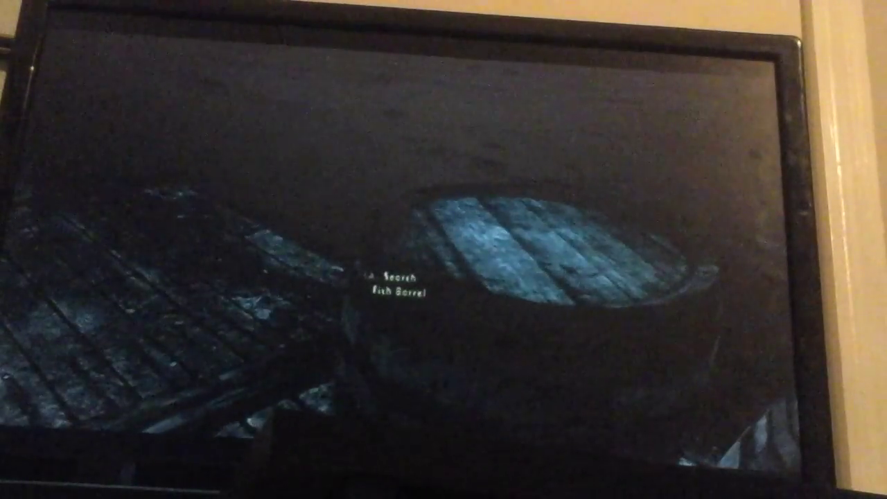
Reopen the barrel once more, take the last Salt Pile, and close it
{"action": "key", "text": "e"}
{"action": "key", "text": "Down"}
{"action": "key", "text": "Up"}
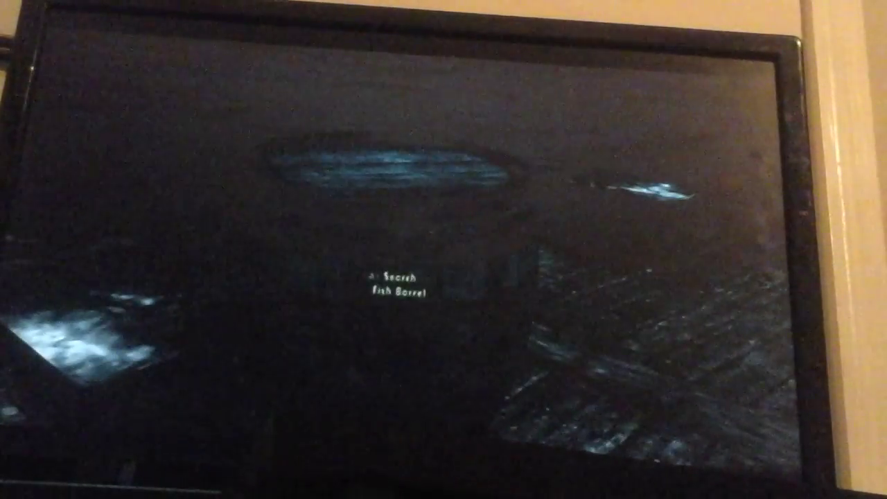
{"action": "key", "text": "e"}
{"action": "key", "text": "Down"}
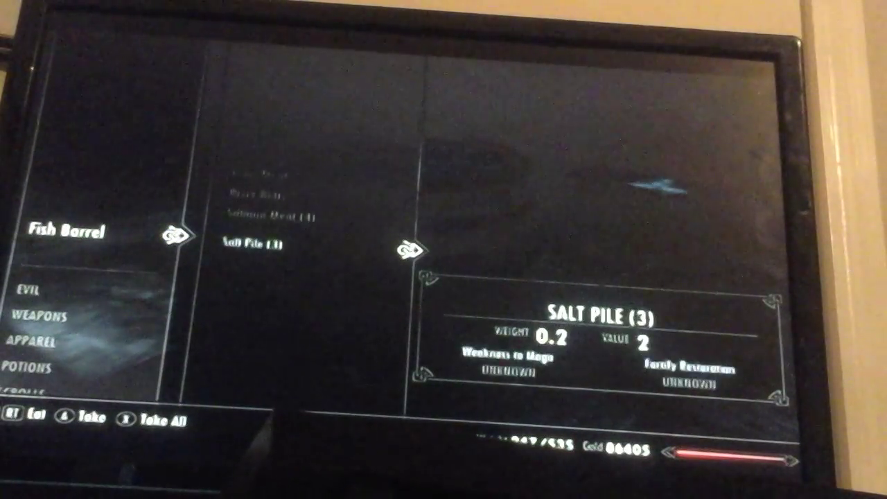
{"action": "key", "text": "e"}
{"action": "key", "text": "Tab"}
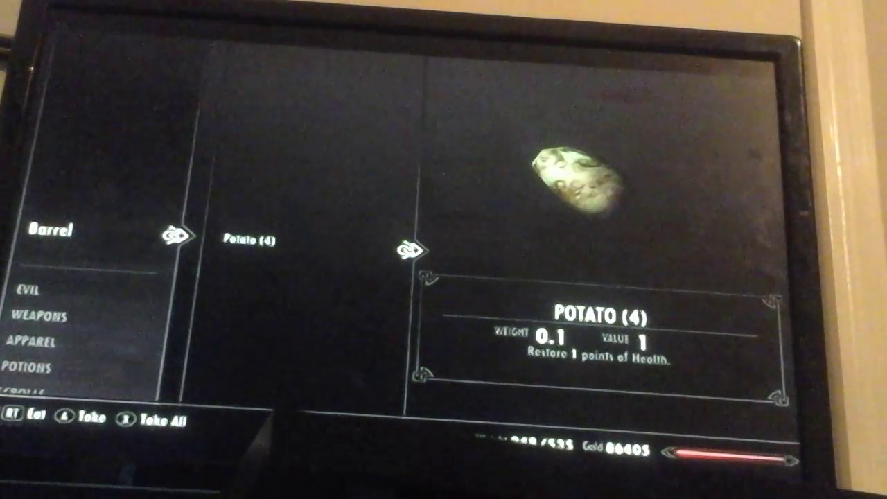
{"action": "key", "text": "Tab"}
{"action": "key", "text": "e"}
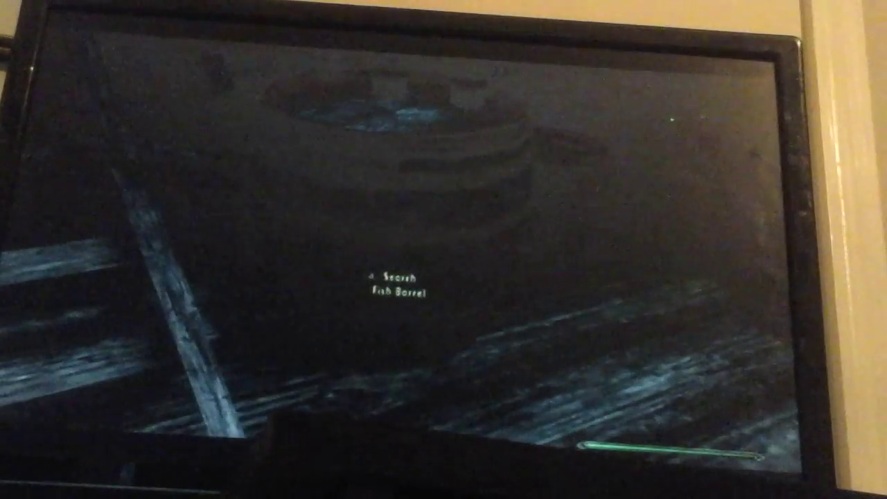
{"action": "key", "text": "e"}
{"action": "key", "text": "e"}
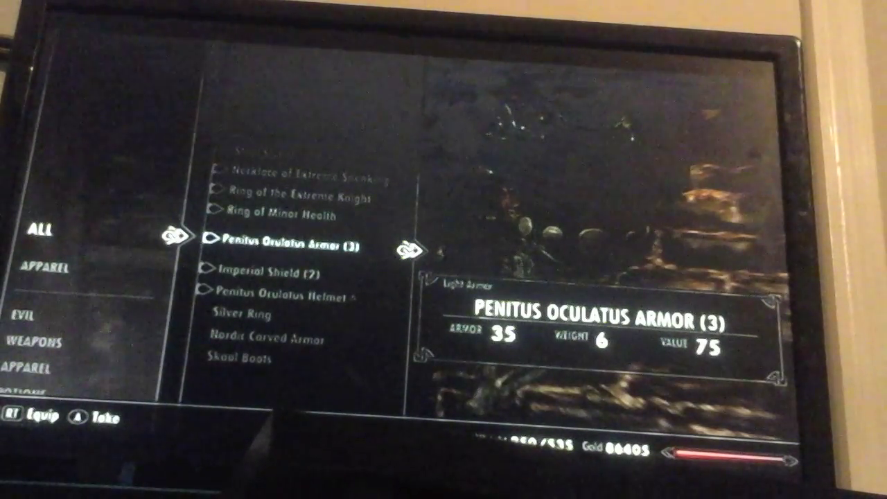
Scroll down the chest's items toward the Penitus Oculatus Armor
{"action": "key", "text": "Down"}
Take the Penitus Oculatus Helmet from the chest and move up to the Nordic Carved Armor
{"action": "key", "text": "Down"}
{"action": "key", "text": "e"}
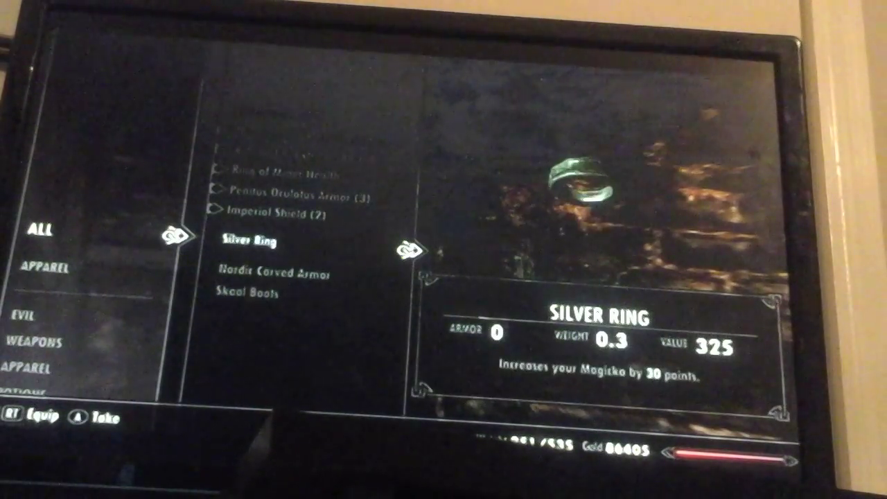
{"action": "key", "text": "Down"}
{"action": "key", "text": "Down"}
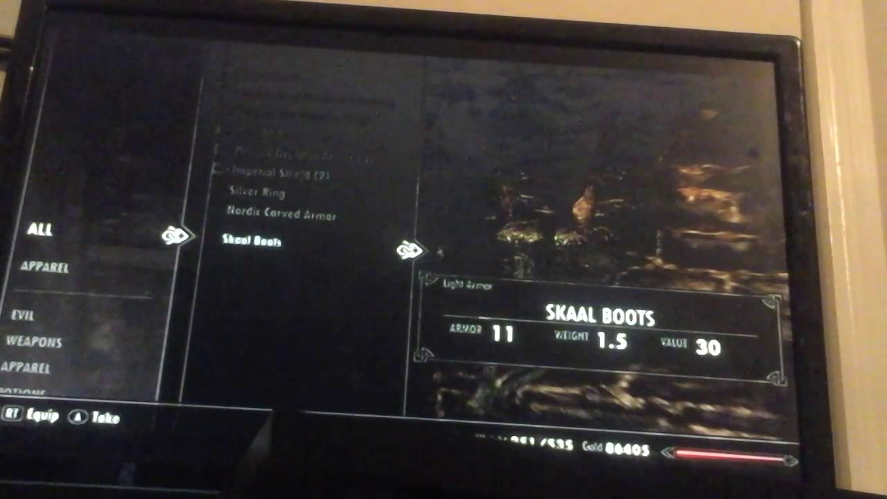
{"action": "key", "text": "Up"}
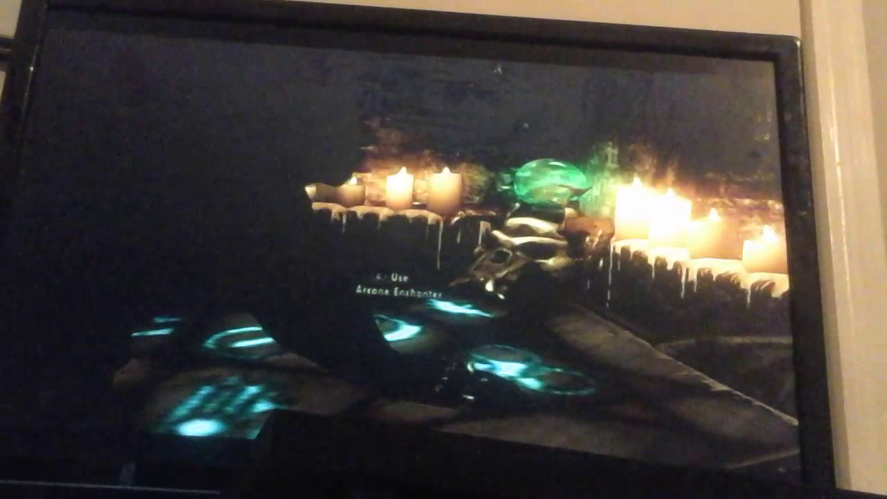
At the Arcane Enchanter, select the Penitus Oculatus Helmet as the item to enchant
{"action": "key", "text": "e"}
{"action": "key", "text": "Down"}
{"action": "key", "text": "Return"}
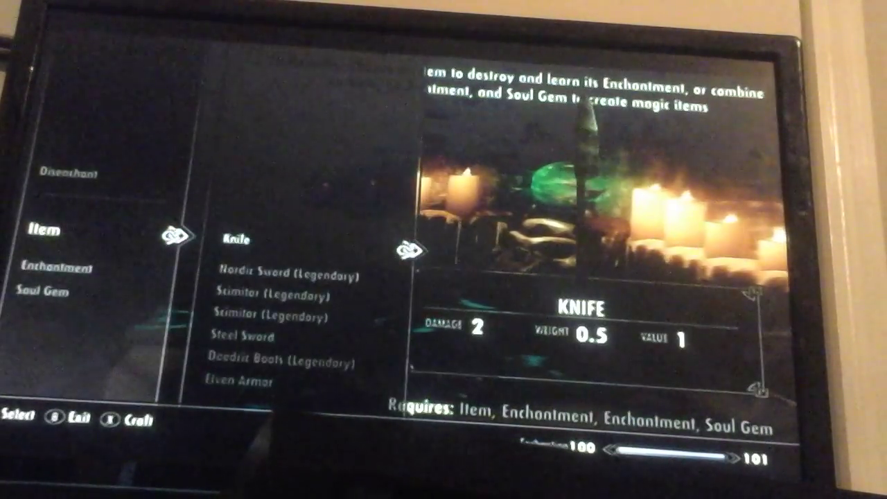
{"action": "key", "text": "Down"}
{"action": "key", "text": "Down"}
{"action": "key", "text": "Down"}
{"action": "key", "text": "Down"}
{"action": "key", "text": "Down"}
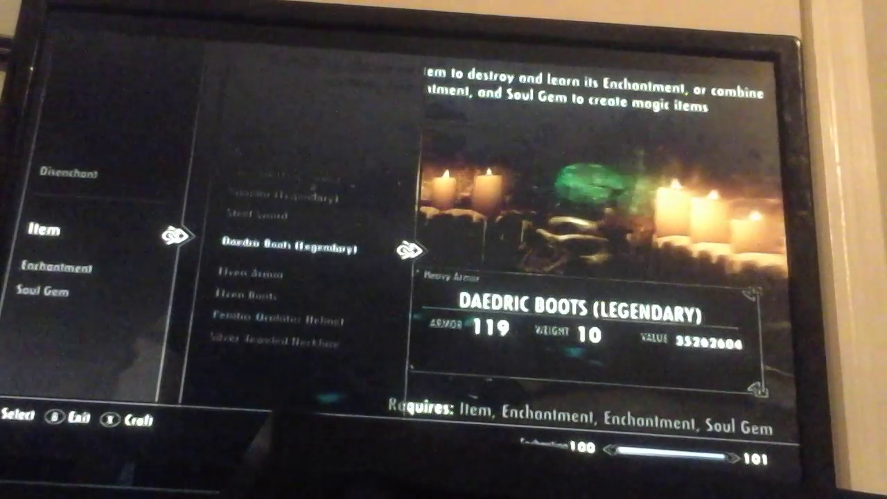
{"action": "key", "text": "Down"}
{"action": "key", "text": "Down"}
{"action": "key", "text": "Down"}
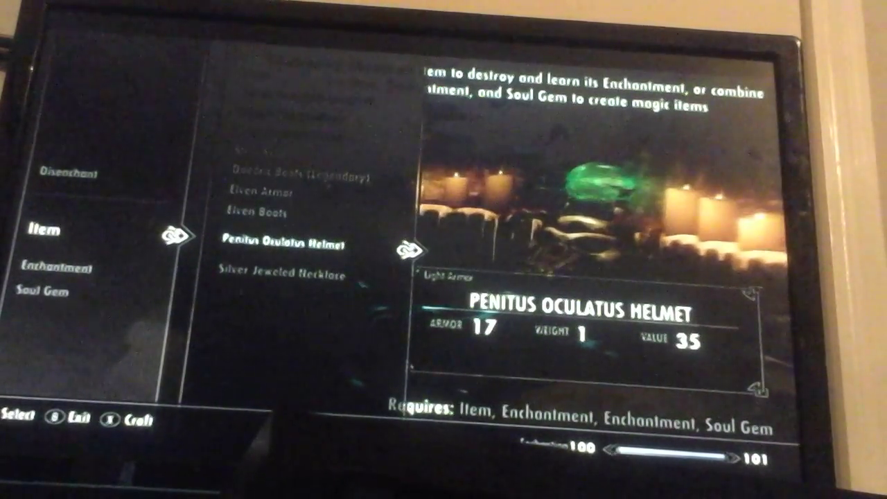
{"action": "key", "text": "Return"}
Choose Fortify Alchemy as the helmet's enchantment
{"action": "key", "text": "Down"}
{"action": "key", "text": "Return"}
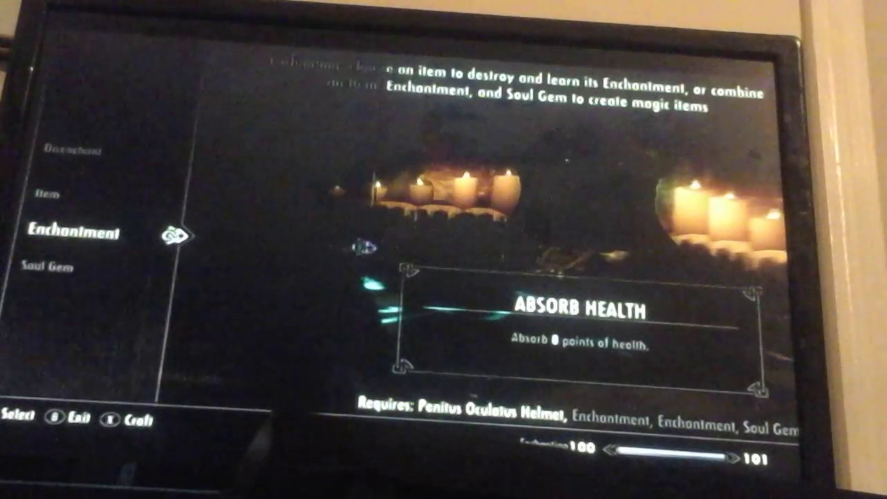
{"action": "key", "text": "Down"}
{"action": "key", "text": "Down"}
{"action": "key", "text": "Down"}
{"action": "key", "text": "Down"}
{"action": "key", "text": "Down"}
{"action": "key", "text": "Down"}
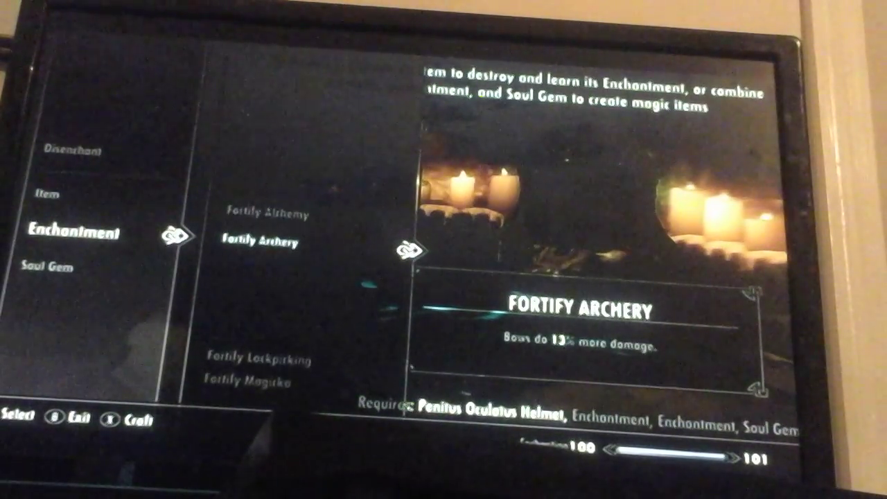
{"action": "key", "text": "Down"}
{"action": "key", "text": "Up"}
{"action": "key", "text": "Up"}
{"action": "key", "text": "Down"}
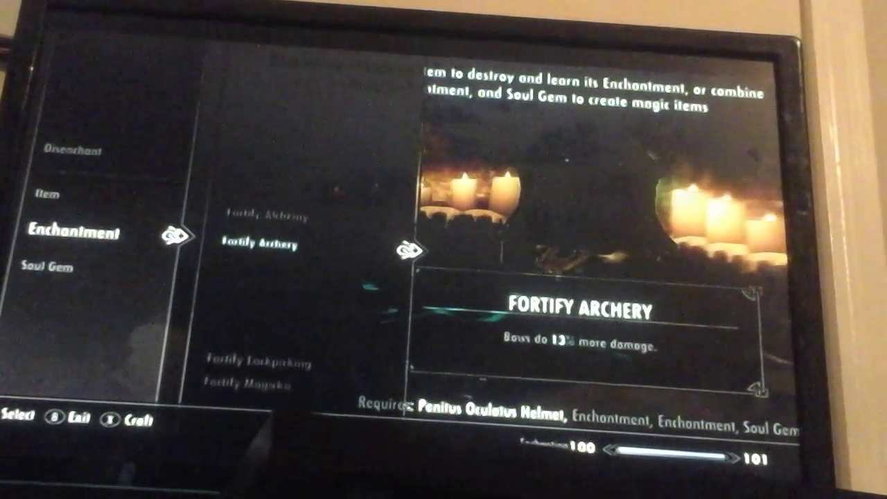
{"action": "key", "text": "Up"}
{"action": "key", "text": "Return"}
{"action": "key", "text": "Down"}
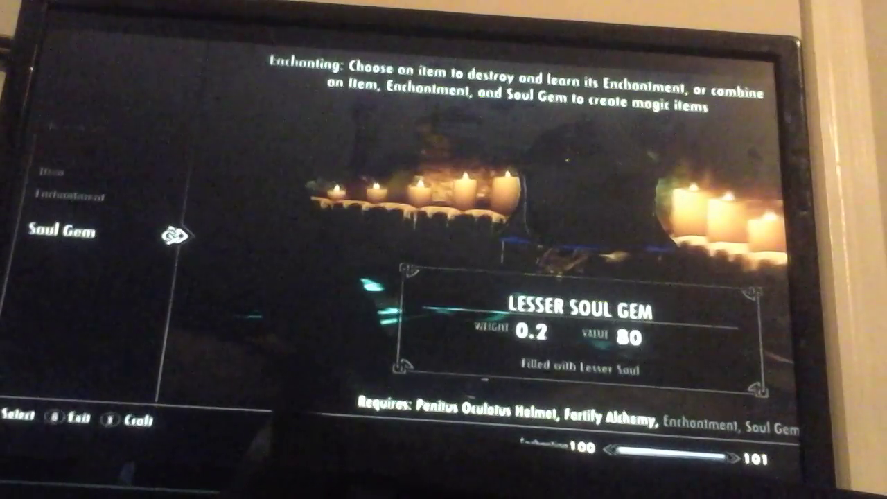
Use a Lesser Soul Gem and craft the enchanted helmet
{"action": "key", "text": "Return"}
{"action": "key", "text": "Return"}
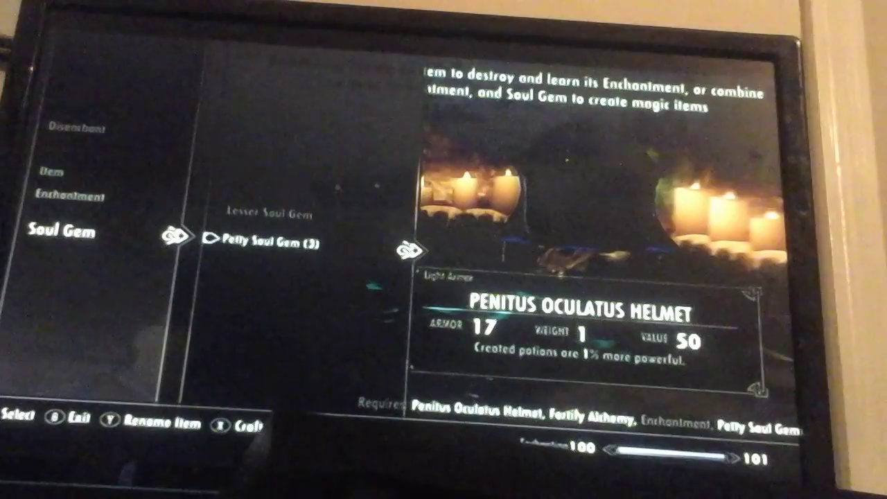
{"action": "key", "text": "Up"}
{"action": "key", "text": "Escape"}
{"action": "key", "text": "r"}
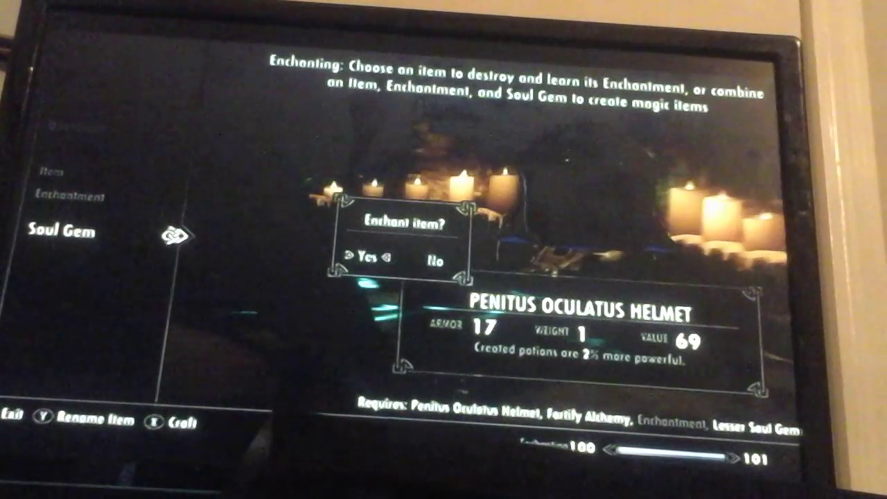
{"action": "key", "text": "Return"}
Enchant the Silver Jeweled Necklace with Fortify Alchemy using a Petty Soul Gem
{"action": "key", "text": "Return"}
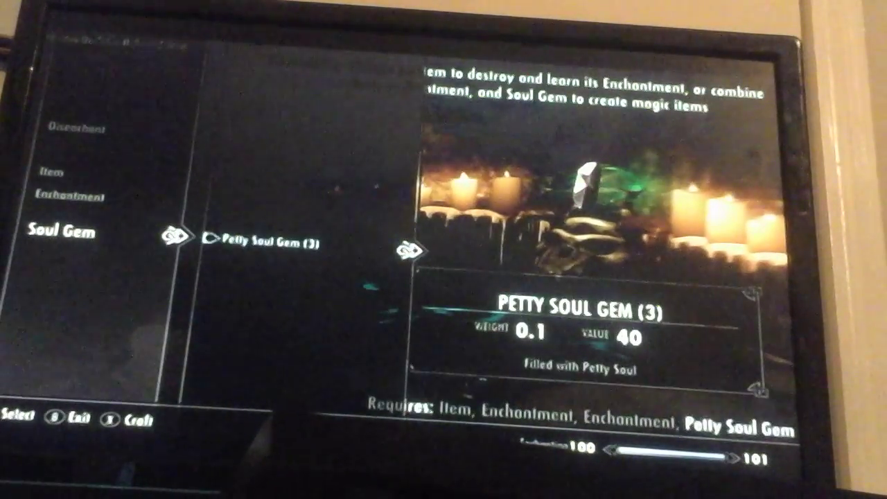
{"action": "key", "text": "Return"}
{"action": "key", "text": "Escape"}
{"action": "key", "text": "Up"}
{"action": "key", "text": "Return"}
{"action": "key", "text": "Return"}
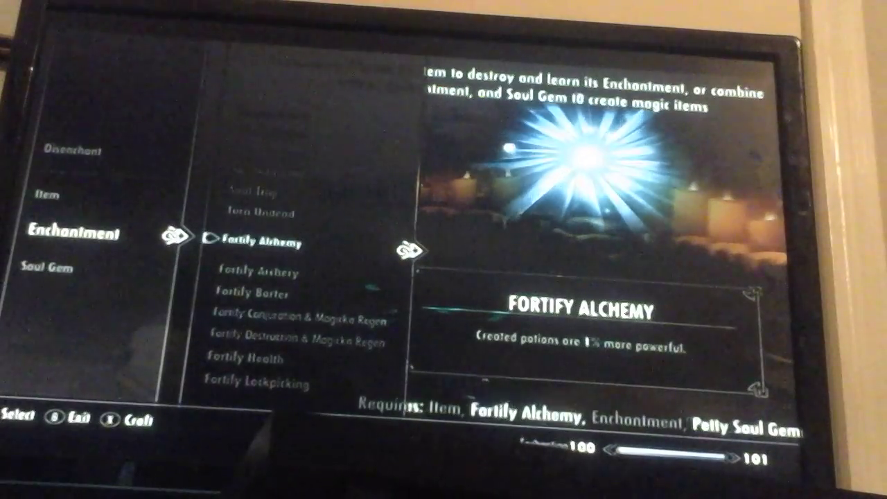
{"action": "key", "text": "Escape"}
{"action": "key", "text": "Up"}
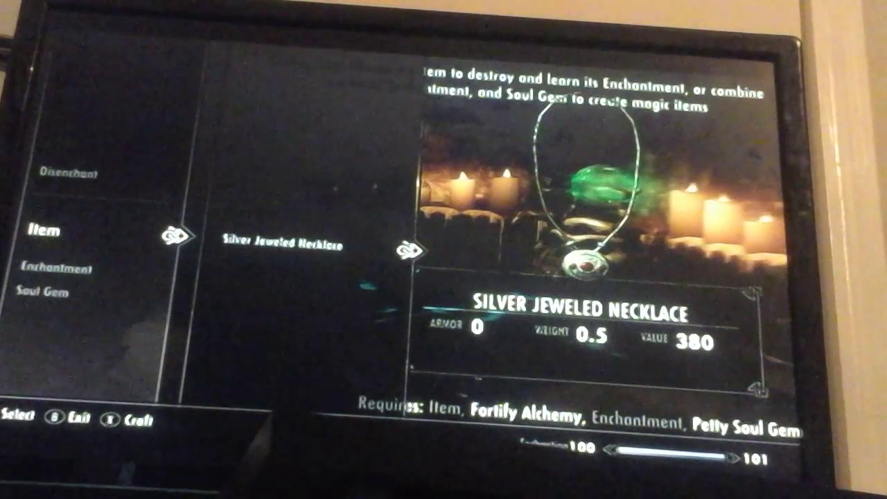
{"action": "key", "text": "Return"}
{"action": "key", "text": "r"}
{"action": "key", "text": "Return"}
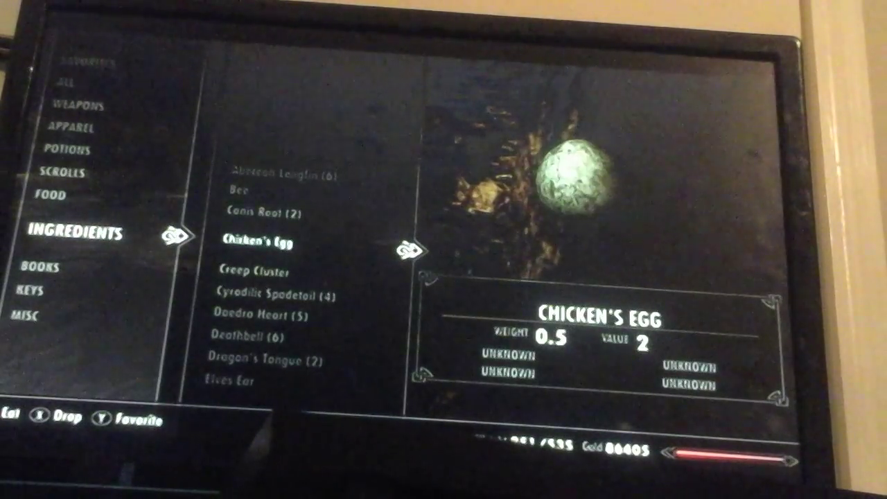
Browse the apparel list from Blades Armor down to the Gauldur Amulet Fragment
{"action": "key", "text": "Left"}
{"action": "key", "text": "Up"}
{"action": "key", "text": "Up"}
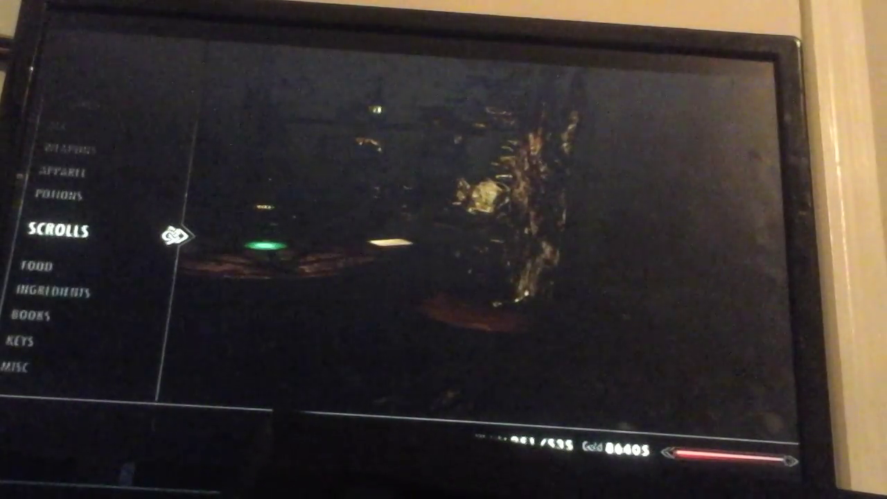
{"action": "key", "text": "Right"}
{"action": "key", "text": "Up"}
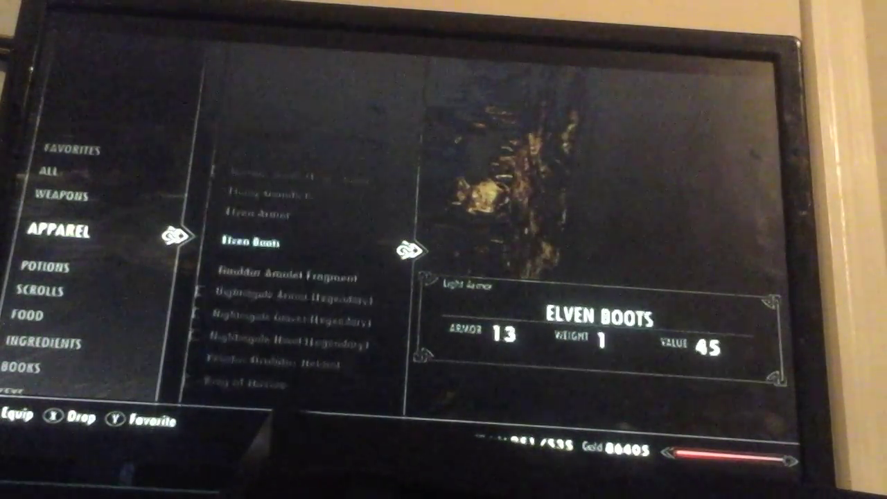
{"action": "key", "text": "Up"}
{"action": "key", "text": "Up"}
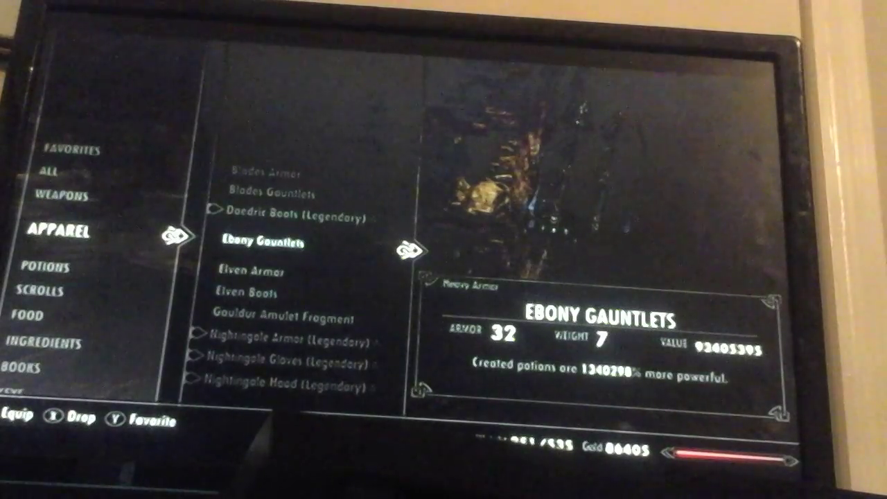
{"action": "key", "text": "Down"}
{"action": "key", "text": "Down"}
{"action": "key", "text": "Down"}
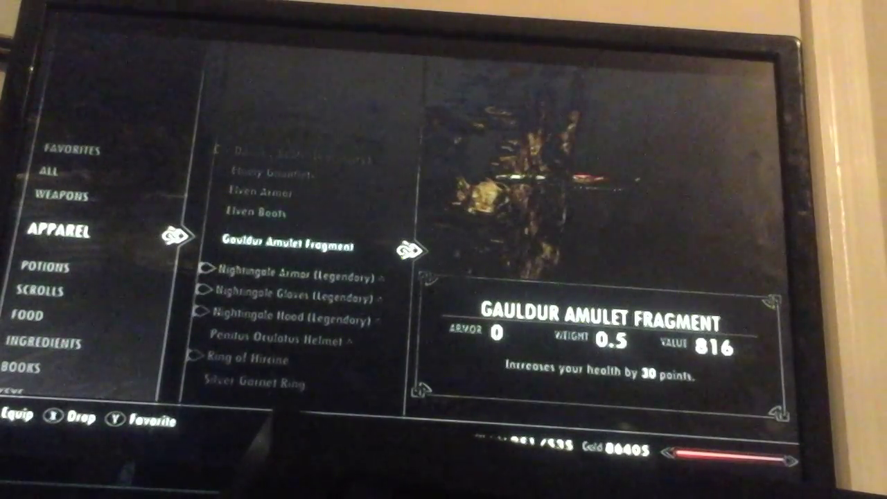
{"action": "key", "text": "Down"}
{"action": "key", "text": "Down"}
{"action": "key", "text": "Down"}
{"action": "key", "text": "Down"}
{"action": "key", "text": "Down"}
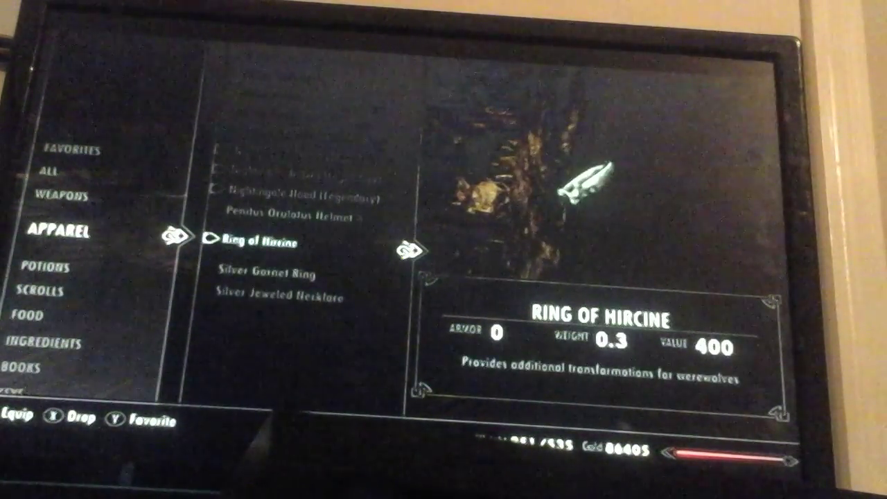
Check the helmet, Silver Garnet Ring and Nightingale gear, then exit and use the Alchemy Lab
{"action": "key", "text": "Up"}
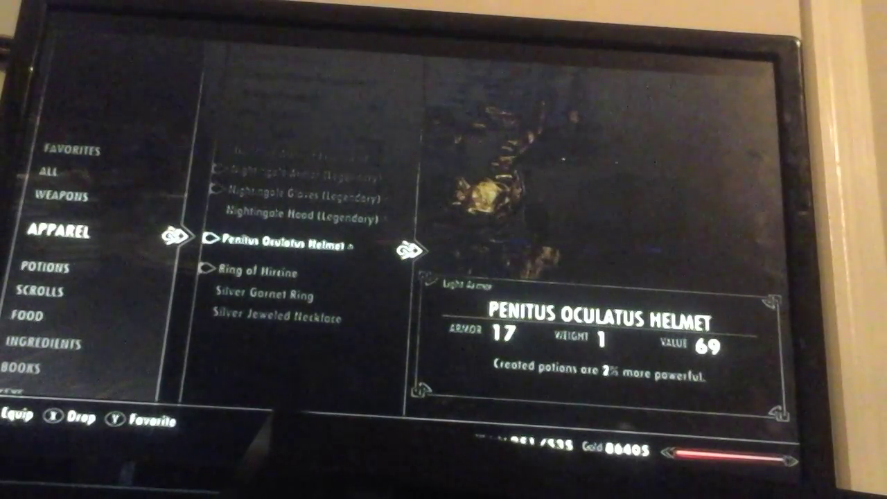
{"action": "key", "text": "Down"}
{"action": "key", "text": "Down"}
{"action": "key", "text": "Down"}
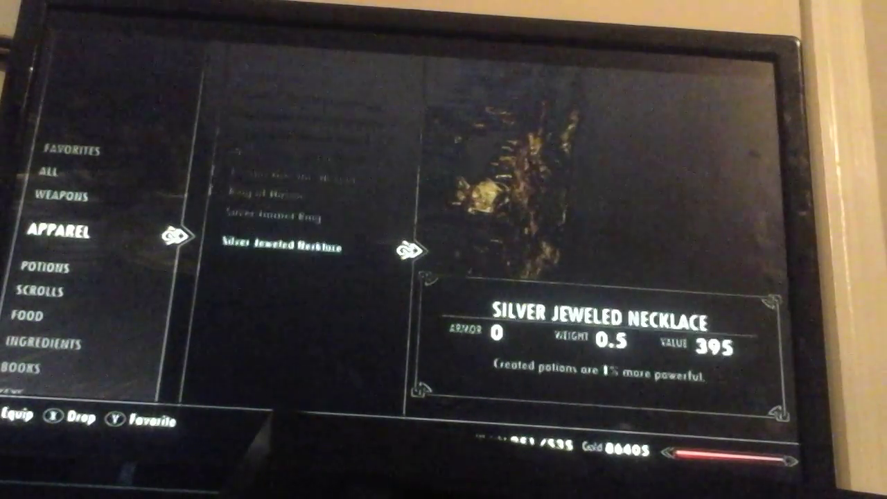
{"action": "key", "text": "Up"}
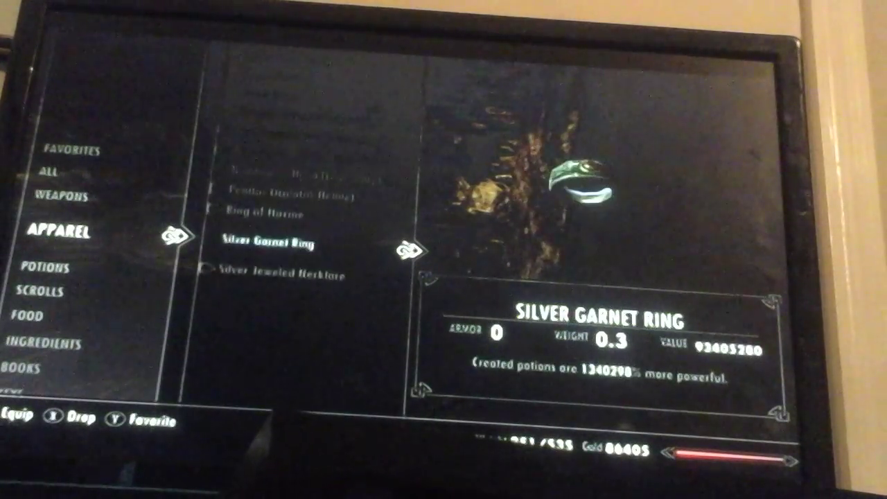
{"action": "key", "text": "Up"}
{"action": "key", "text": "Up"}
{"action": "key", "text": "Up"}
{"action": "key", "text": "Up"}
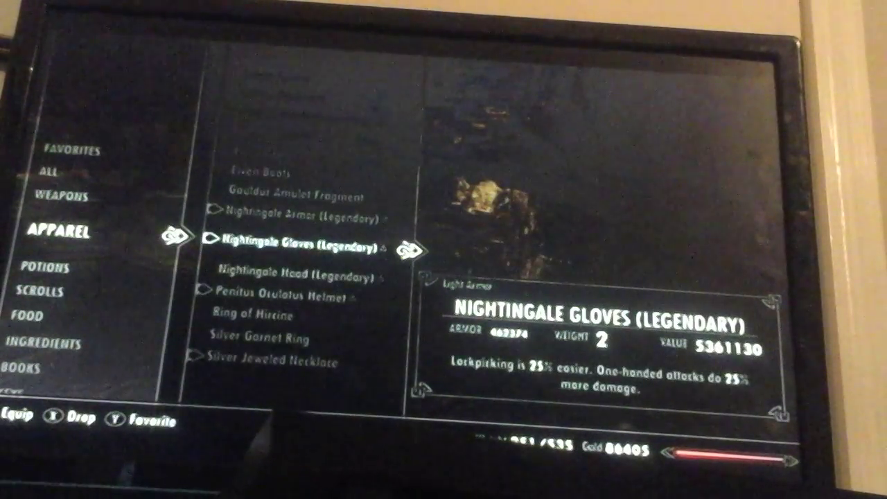
{"action": "key", "text": "Up"}
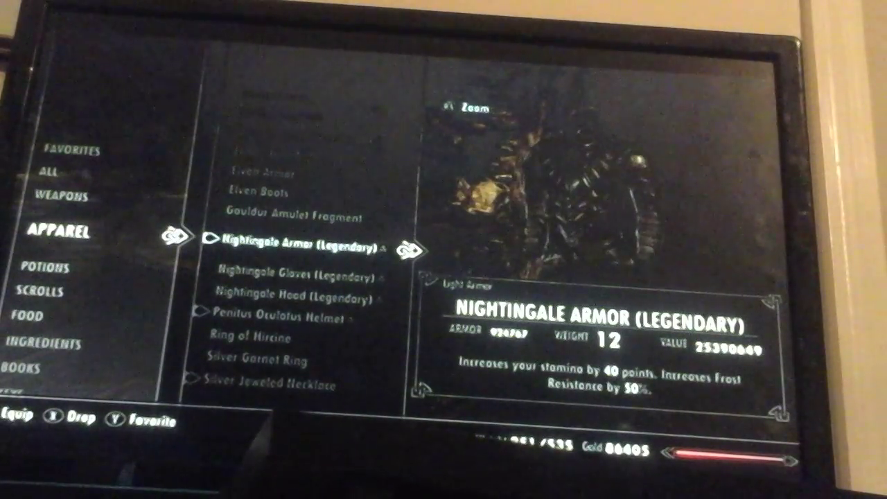
{"action": "key", "text": "Up"}
{"action": "key", "text": "Up"}
{"action": "key", "text": "Up"}
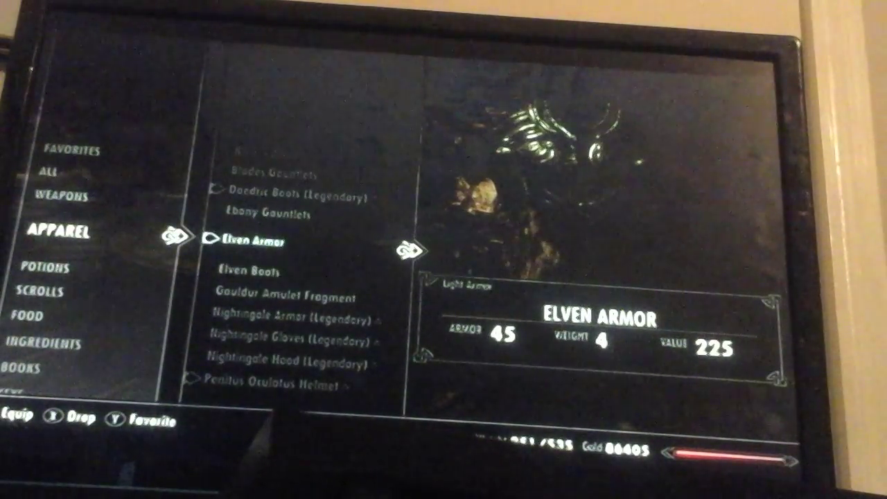
{"action": "key", "text": "Escape"}
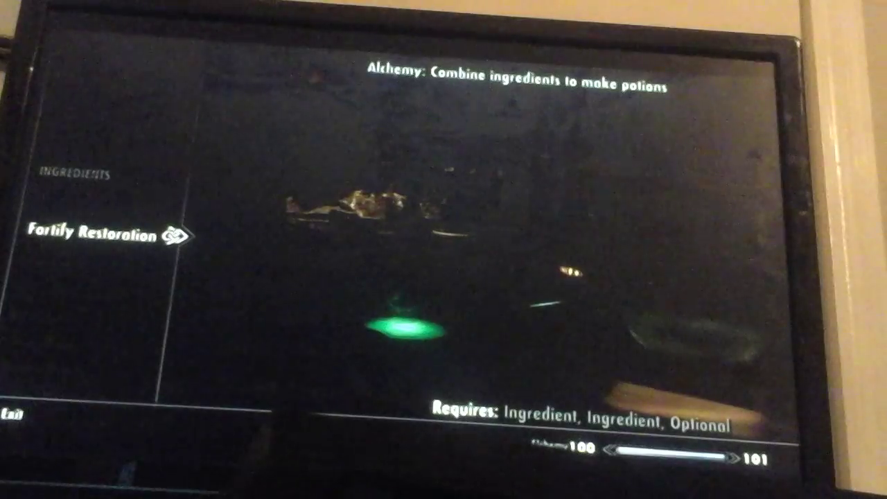
Combine Cyrodilic Spadetail and Salt Pile into a Fortify Restoration potion and leave the lab
{"action": "key", "text": "e"}
{"action": "key", "text": "Down"}
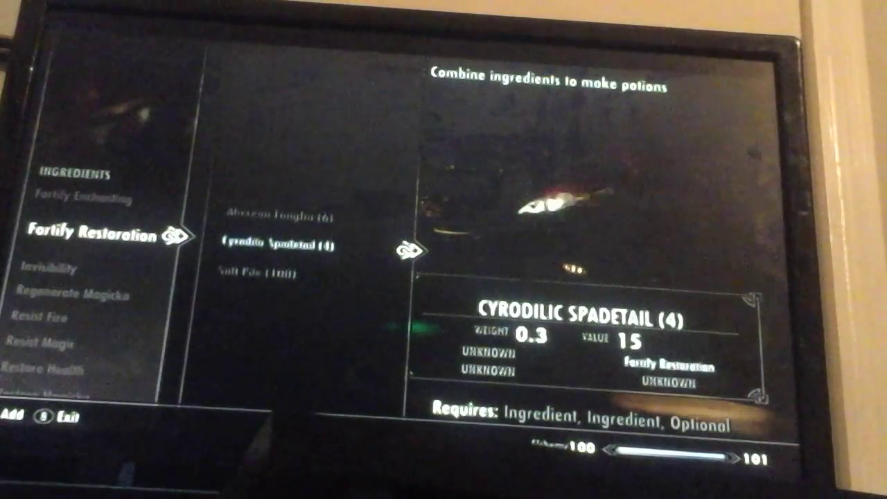
{"action": "key", "text": "e"}
{"action": "key", "text": "Down"}
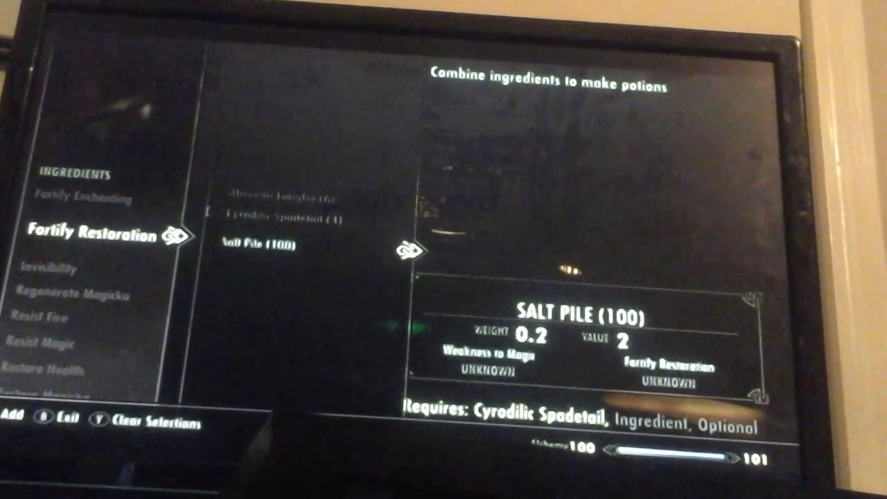
{"action": "key", "text": "e"}
{"action": "key", "text": "Up"}
{"action": "key", "text": "Up"}
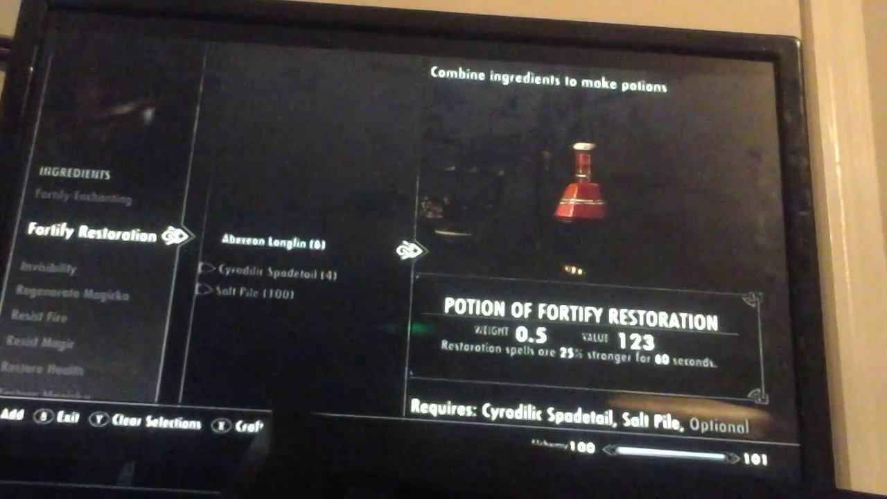
{"action": "key", "text": "Down"}
{"action": "key", "text": "Down"}
{"action": "key", "text": "Down"}
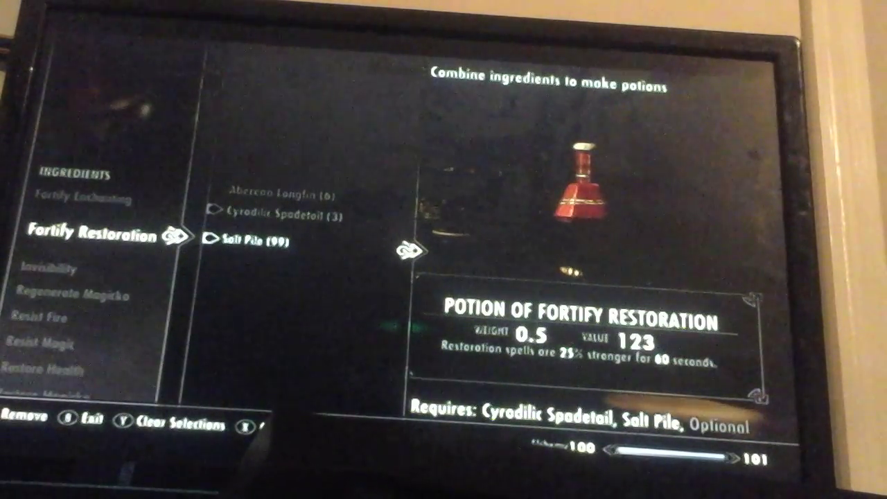
{"action": "key", "text": "Escape"}
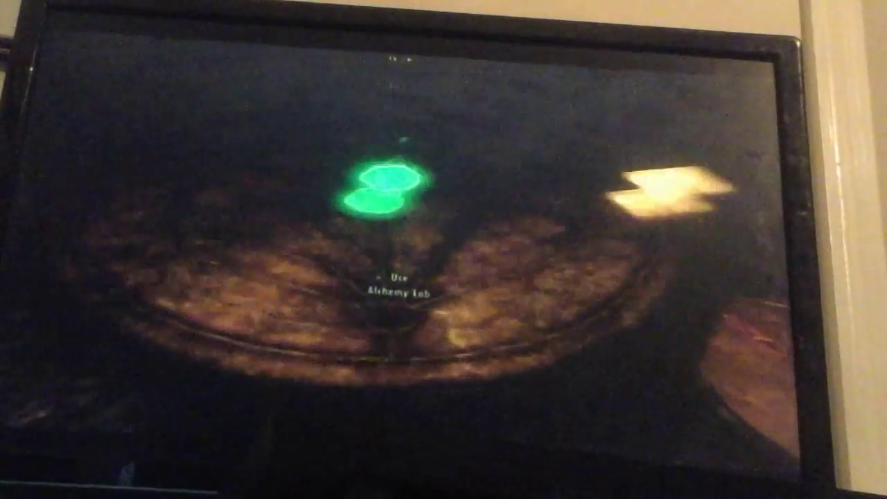
{"action": "key", "text": "Tab"}
Compare the carried Fortify Restoration potions and the helmet and necklace potion bonuses
{"action": "key", "text": "Right"}
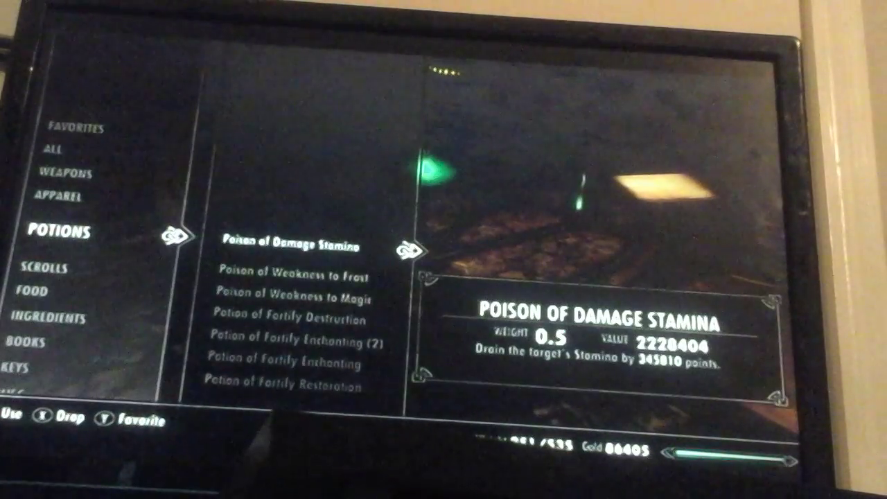
{"action": "key", "text": "Down"}
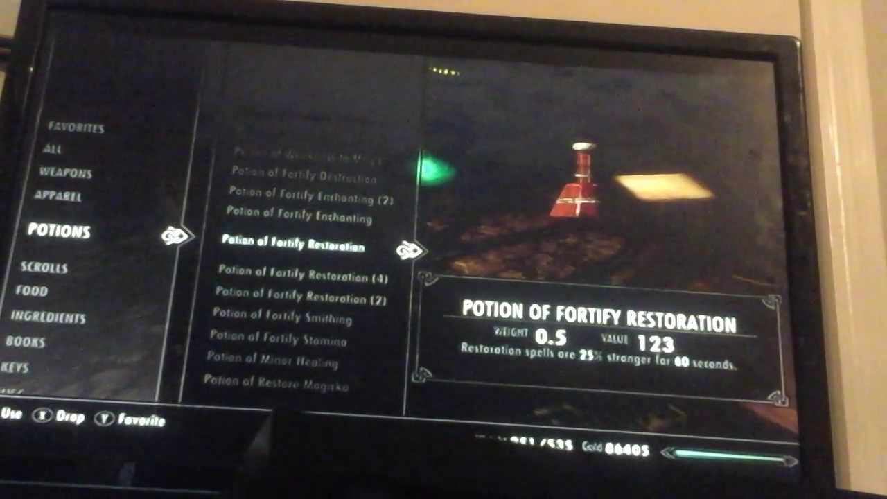
{"action": "key", "text": "Down"}
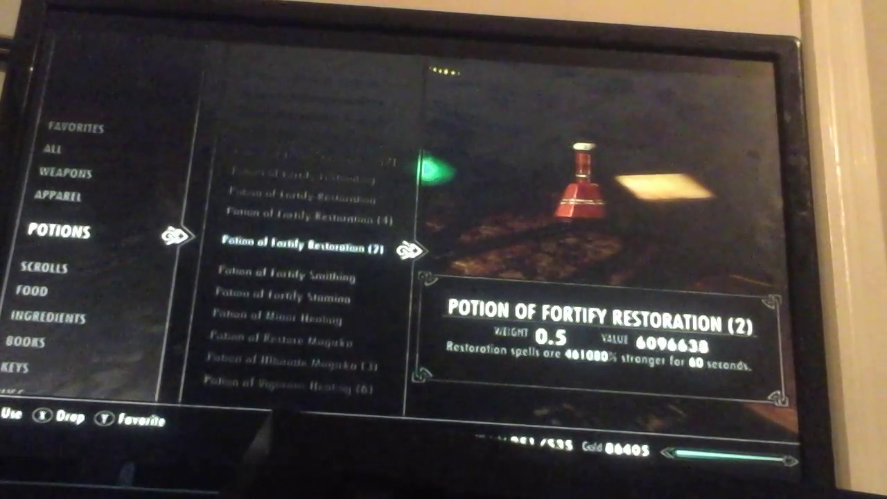
{"action": "key", "text": "Up"}
{"action": "key", "text": "Up"}
{"action": "key", "text": "Up"}
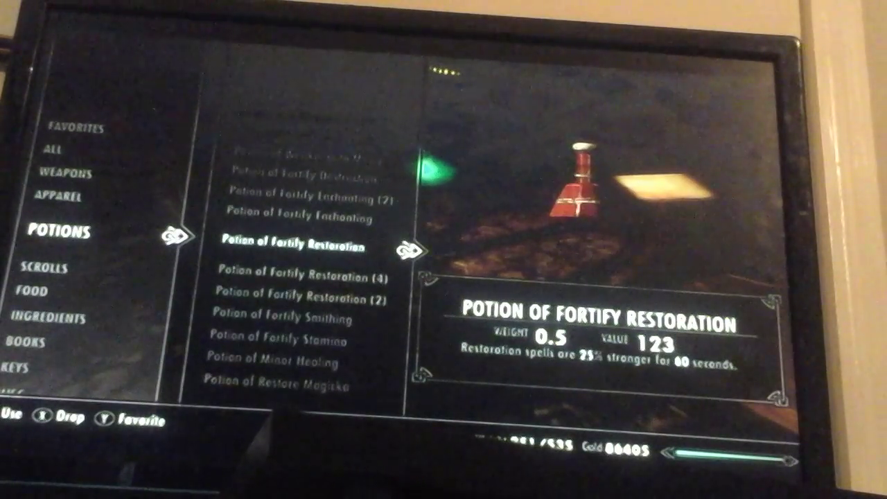
{"action": "key", "text": "Left"}
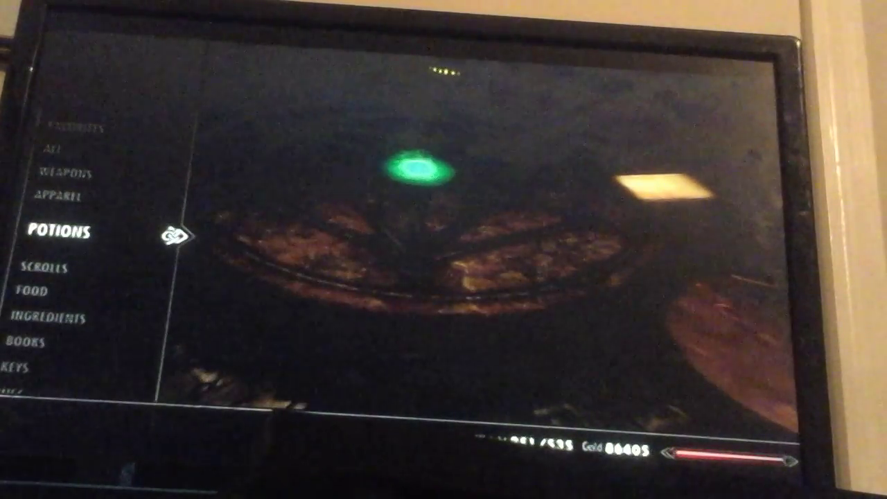
{"action": "key", "text": "Right"}
{"action": "key", "text": "Down"}
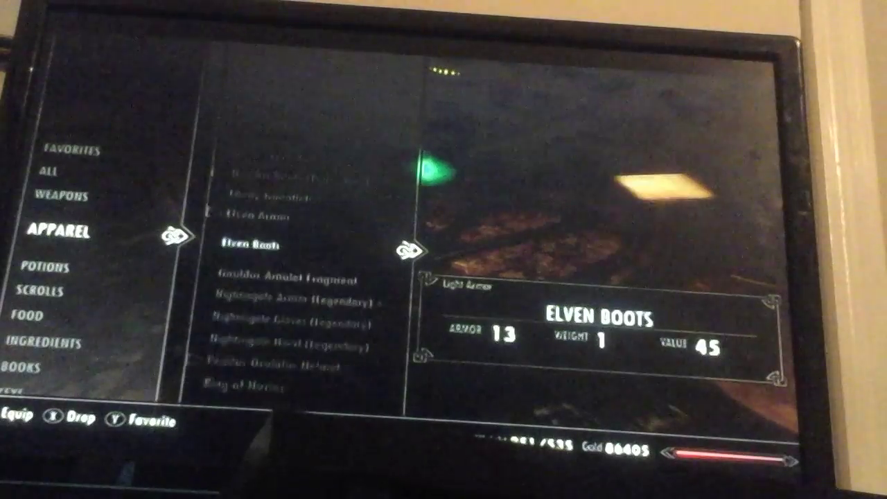
{"action": "key", "text": "Down"}
{"action": "key", "text": "Down"}
{"action": "key", "text": "Down"}
{"action": "key", "text": "Down"}
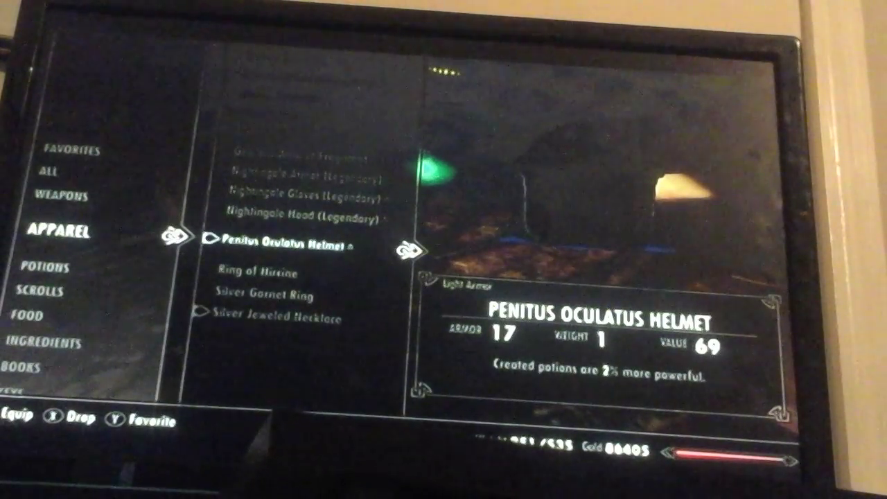
{"action": "key", "text": "Down"}
{"action": "key", "text": "Down"}
{"action": "key", "text": "Down"}
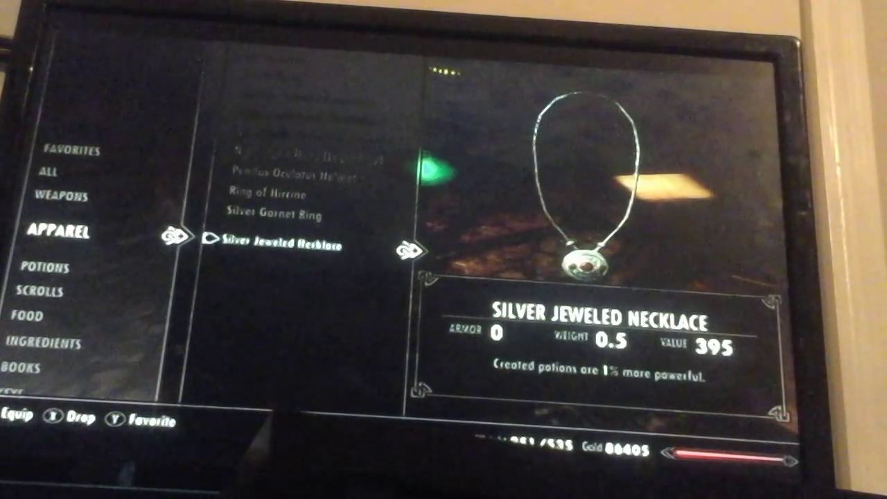
{"action": "key", "text": "Left"}
{"action": "key", "text": "Down"}
{"action": "key", "text": "Down"}
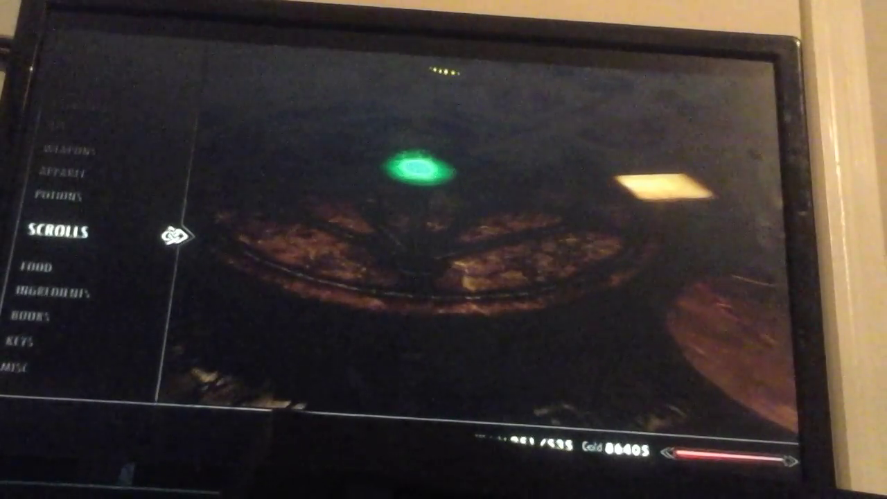
Drink a Potion of Fortify Restoration from the potions list
{"action": "key", "text": "Up"}
{"action": "key", "text": "Right"}
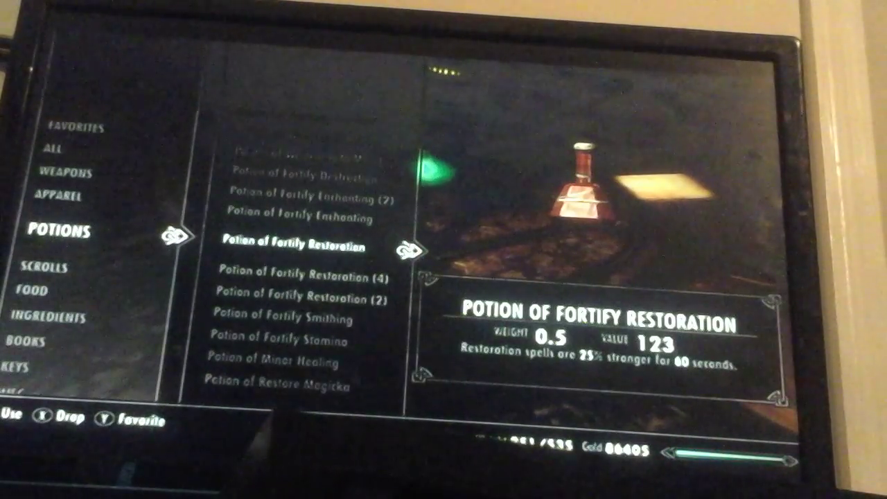
{"action": "key", "text": "Down"}
{"action": "key", "text": "Left"}
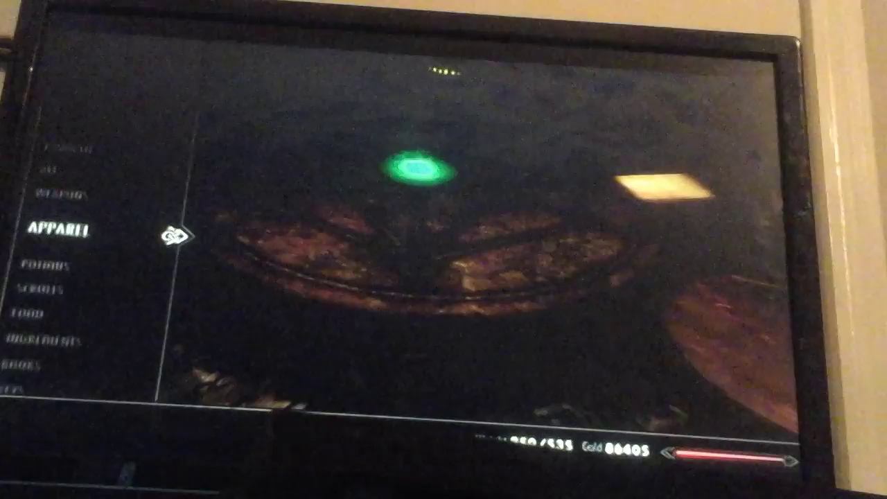
Confirm the helmet's potion bonus rose to 3%, then return to the alchemy lab
{"action": "key", "text": "Right"}
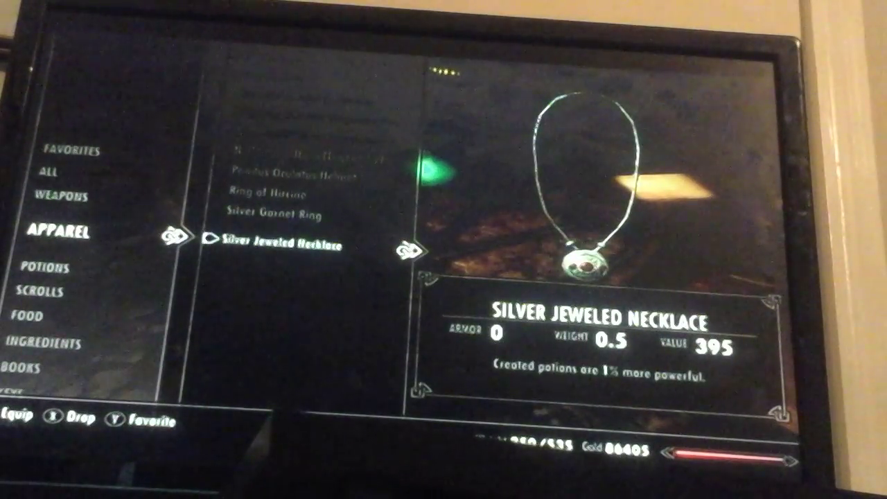
{"action": "key", "text": "Up"}
{"action": "key", "text": "Up"}
{"action": "key", "text": "Up"}
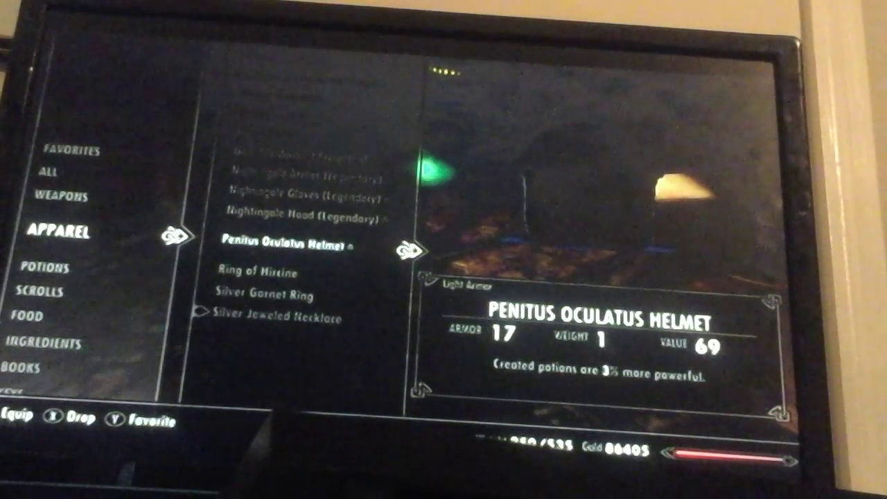
{"action": "key", "text": "Up"}
{"action": "key", "text": "Down"}
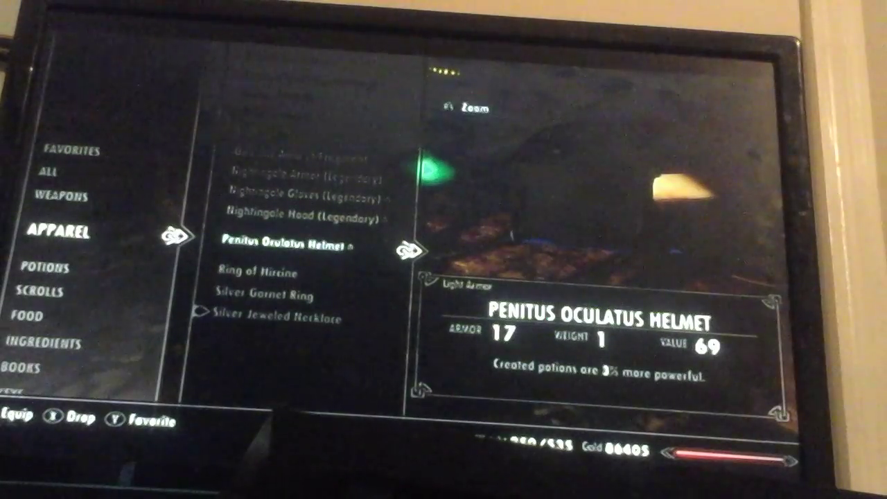
{"action": "key", "text": "Down"}
{"action": "key", "text": "Down"}
{"action": "key", "text": "Down"}
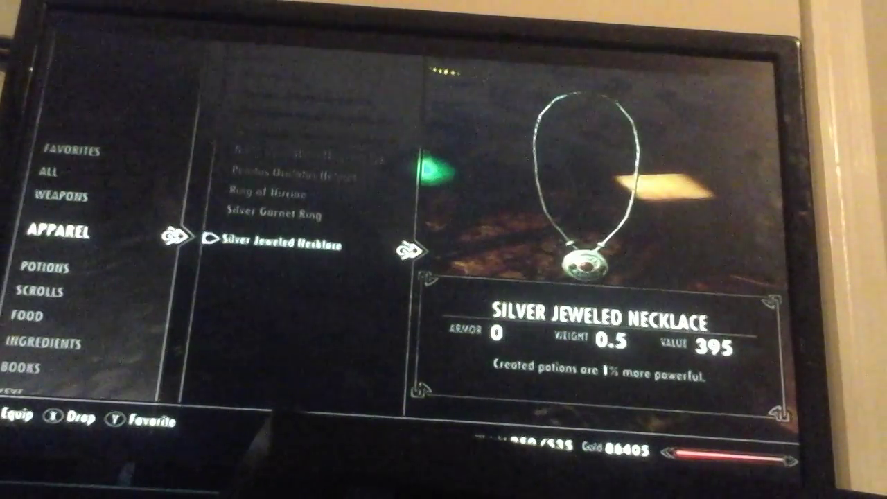
{"action": "key", "text": "Up"}
{"action": "key", "text": "Up"}
{"action": "key", "text": "Up"}
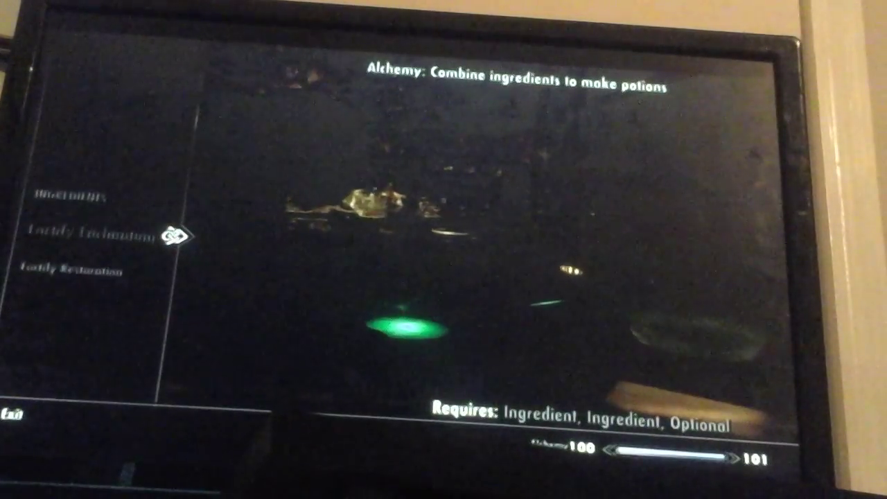
Choose Fortify Restoration and add Cyrodilic Spadetail, then move on to Salt Pile
{"action": "key", "text": "Down"}
{"action": "key", "text": "Right"}
{"action": "key", "text": "Down"}
{"action": "key", "text": "e"}
{"action": "key", "text": "Down"}
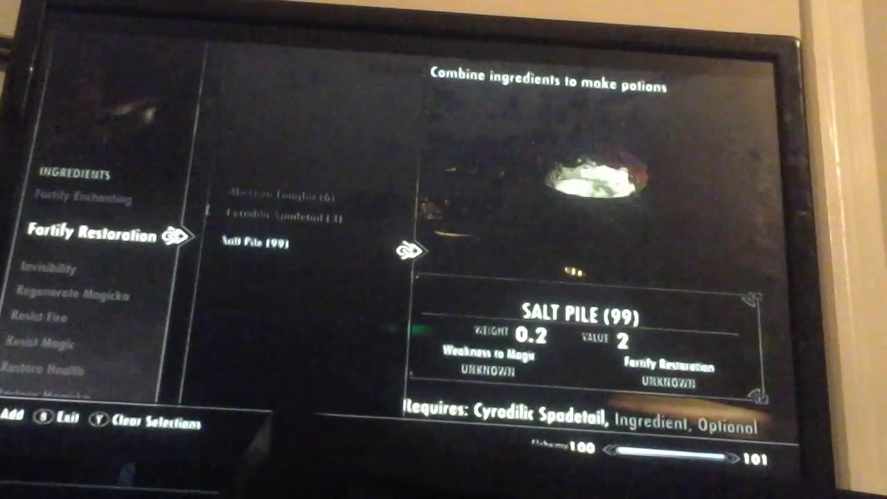
{"action": "key", "text": "e"}
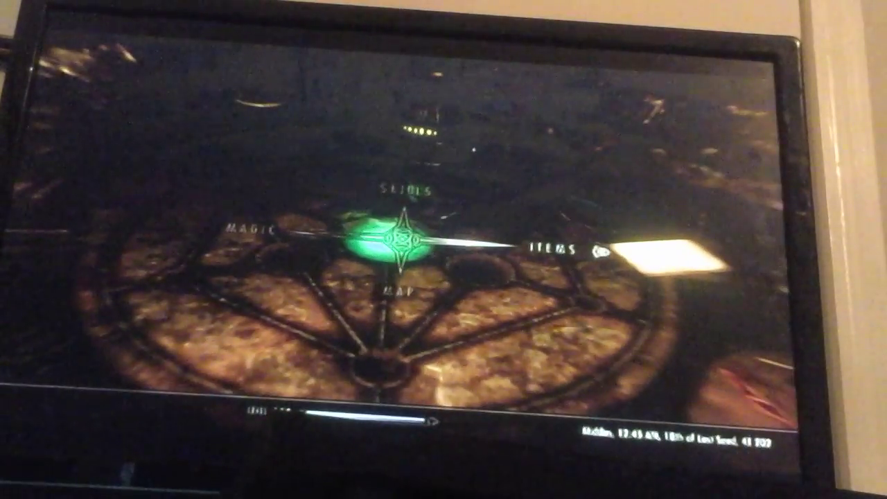
Recheck the 31% Fortify Restoration potions and the Silver Garnet Ring's million-percent potion bonus
{"action": "key", "text": "Right"}
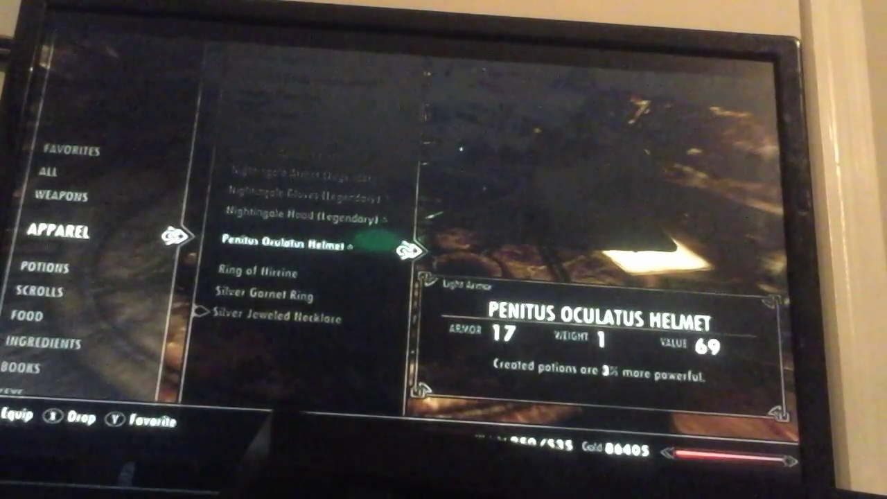
{"action": "key", "text": "Down"}
{"action": "key", "text": "Down"}
{"action": "key", "text": "Down"}
{"action": "key", "text": "Left"}
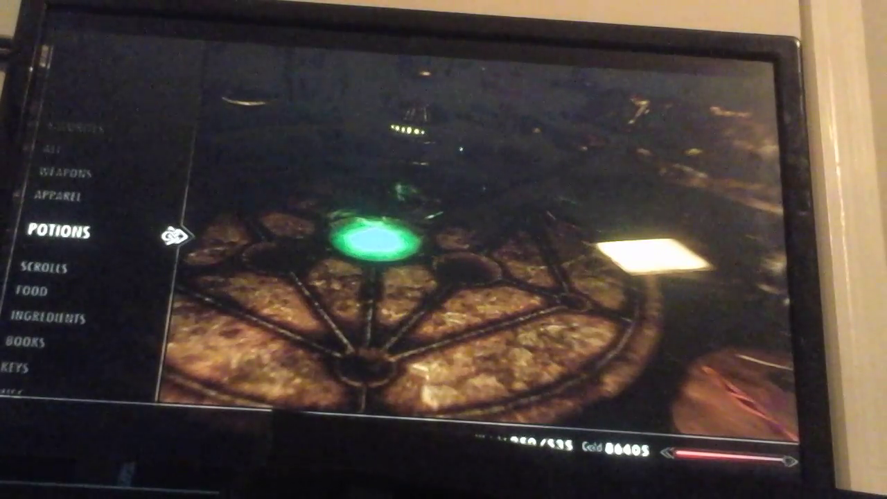
{"action": "key", "text": "Right"}
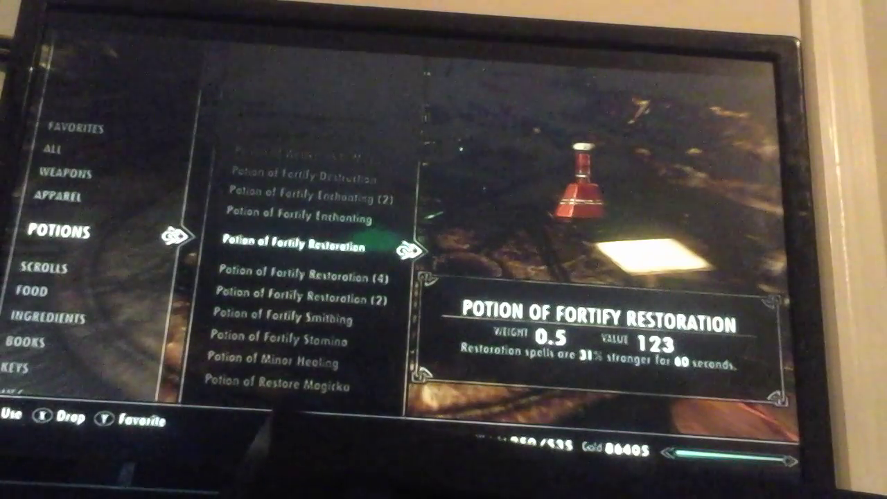
{"action": "key", "text": "Down"}
{"action": "key", "text": "Left"}
{"action": "key", "text": "Up"}
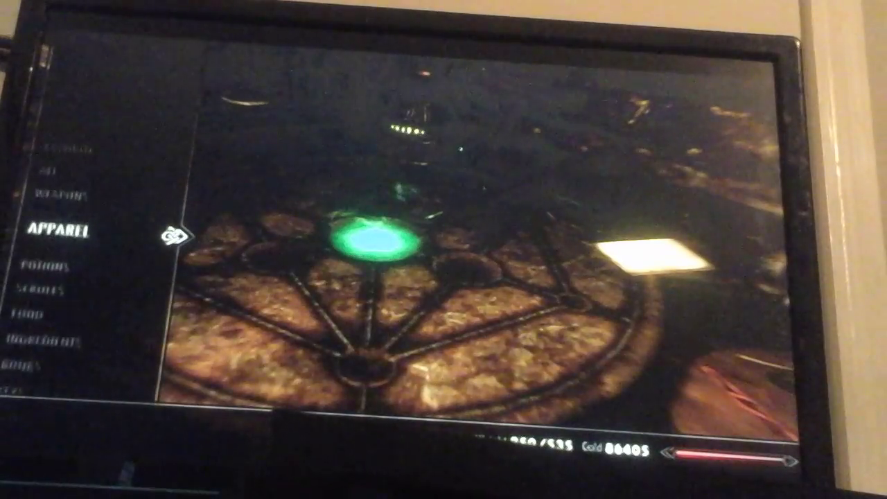
{"action": "key", "text": "Right"}
{"action": "key", "text": "Up"}
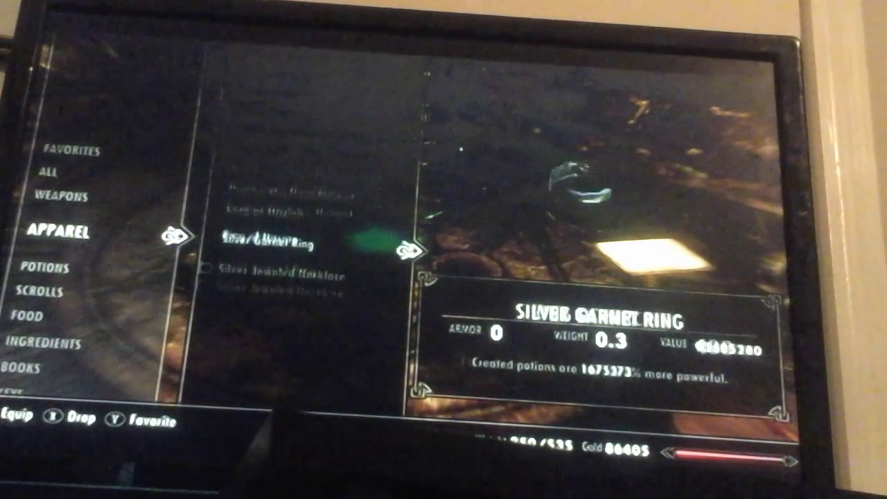
{"action": "key", "text": "Up"}
{"action": "key", "text": "Up"}
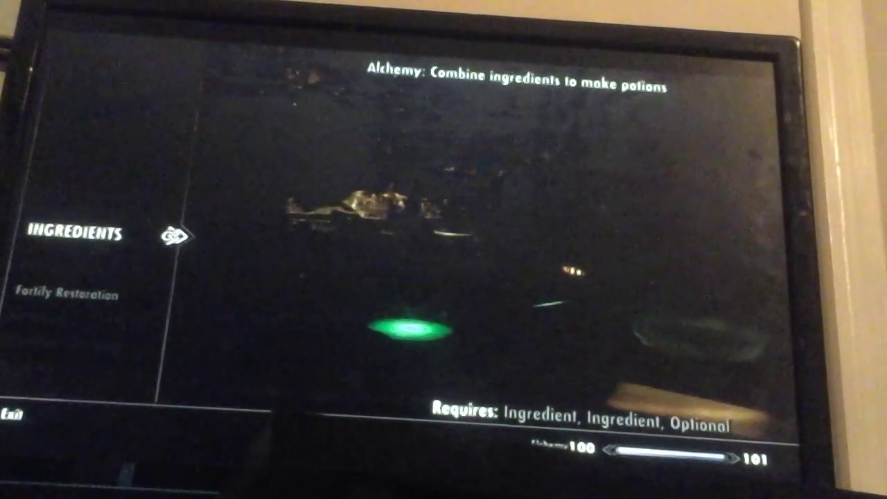
Combine Cyrodilic Spadetail and Salt Pile for a 31% Fortify Restoration potion, then quit alchemy
{"action": "key", "text": "Down"}
{"action": "key", "text": "Return"}
{"action": "key", "text": "Down"}
{"action": "key", "text": "Return"}
{"action": "key", "text": "Down"}
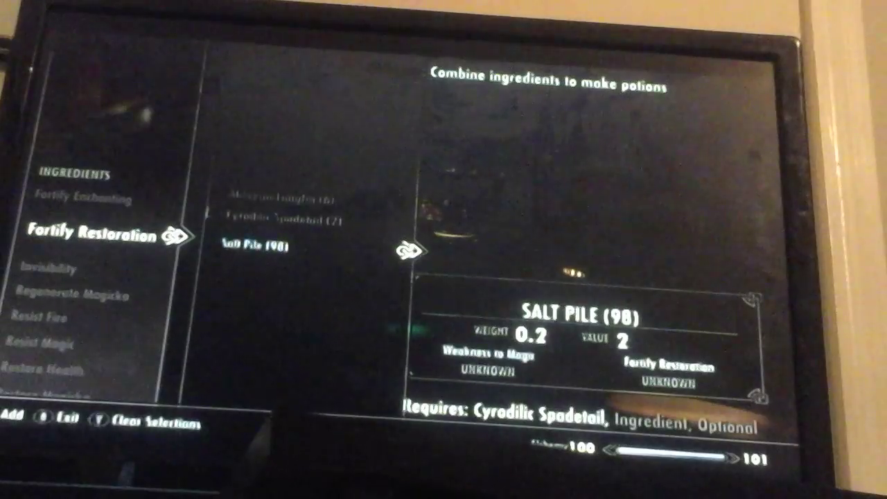
{"action": "key", "text": "Return"}
{"action": "key", "text": "Left"}
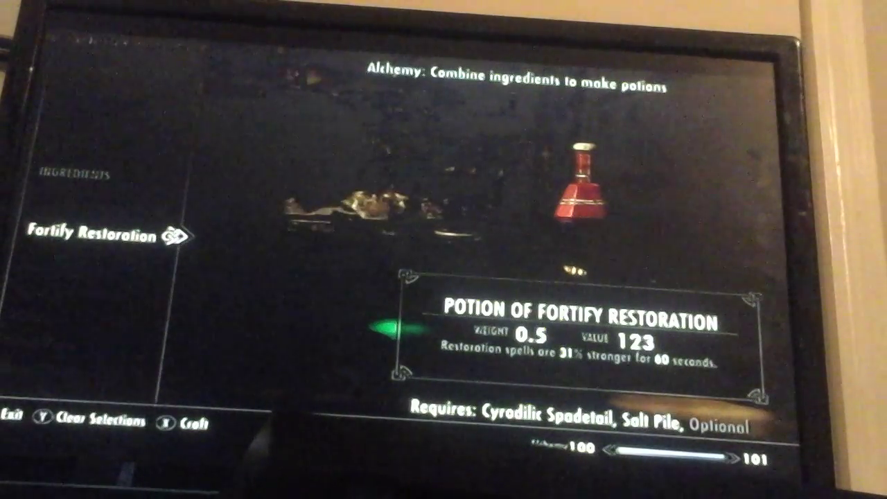
{"action": "key", "text": "Return"}
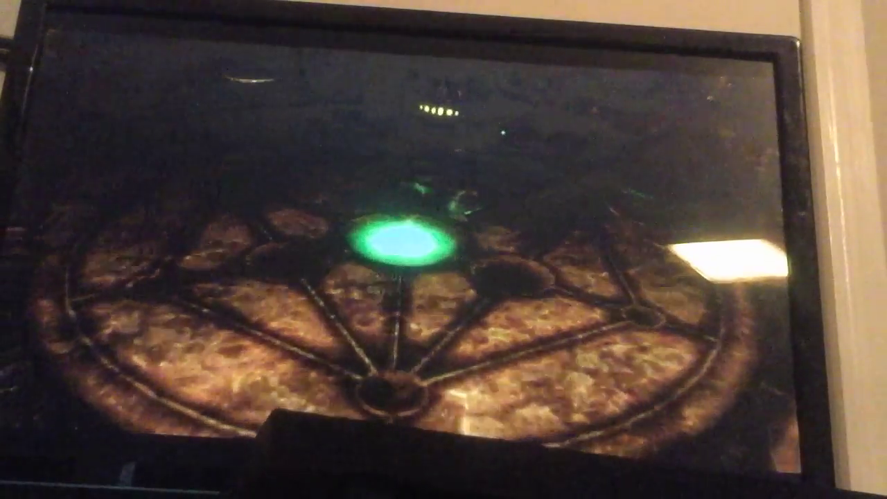
Browse apparel past the Silver Jeweled Necklace, Nightingale Gloves, Daedric Boots and Ebony Gauntlets
{"action": "key", "text": "Tab"}
{"action": "key", "text": "Right"}
{"action": "key", "text": "Right"}
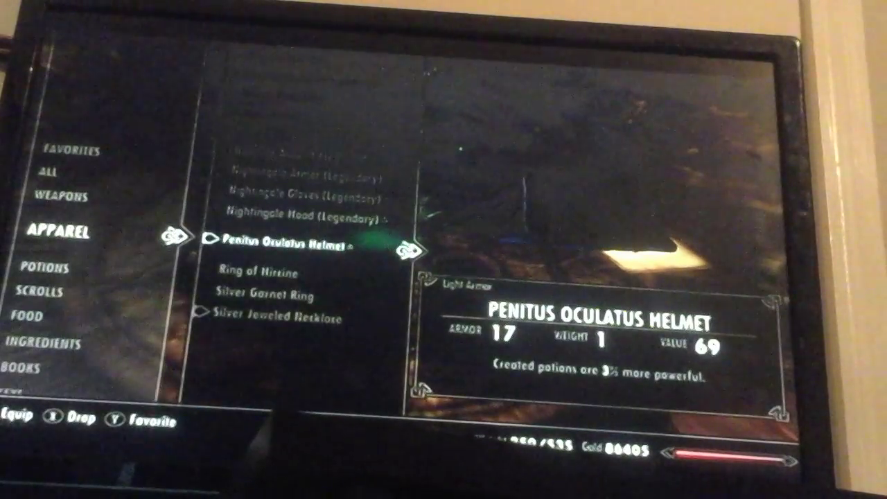
{"action": "key", "text": "Down"}
{"action": "key", "text": "Down"}
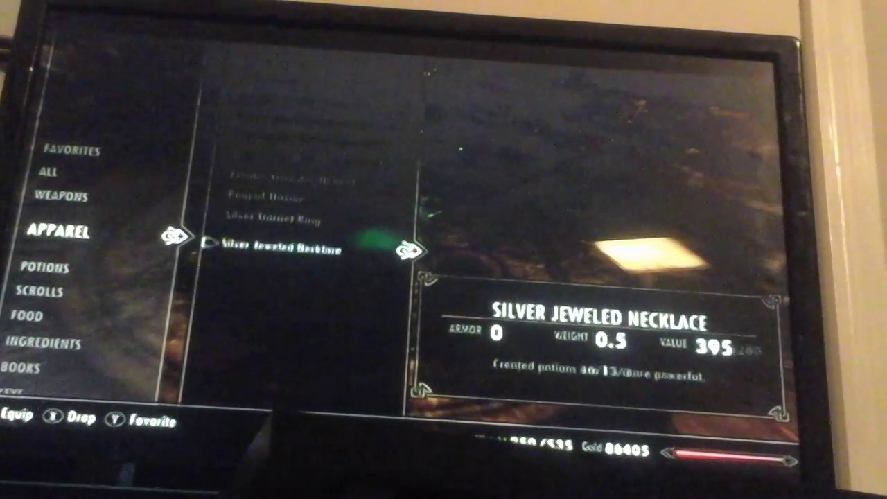
{"action": "key", "text": "Up"}
{"action": "key", "text": "Up"}
{"action": "key", "text": "Up"}
{"action": "key", "text": "Up"}
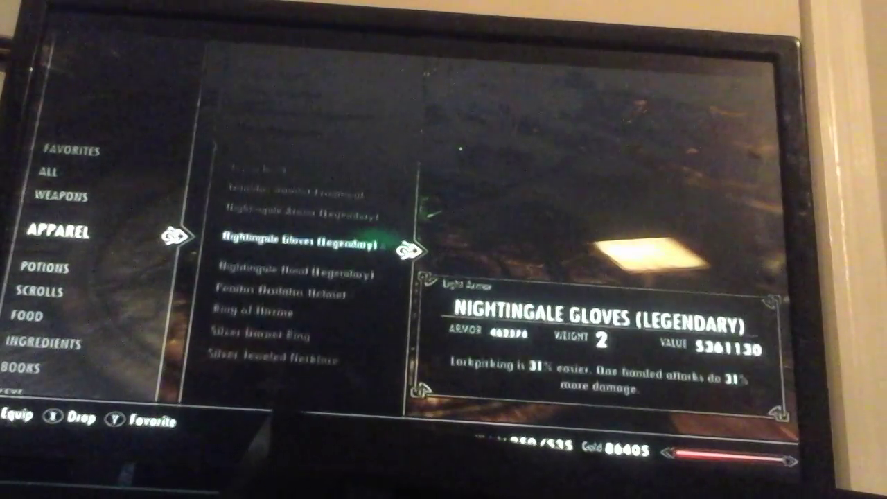
{"action": "key", "text": "Up"}
{"action": "key", "text": "Up"}
{"action": "key", "text": "Up"}
{"action": "key", "text": "Up"}
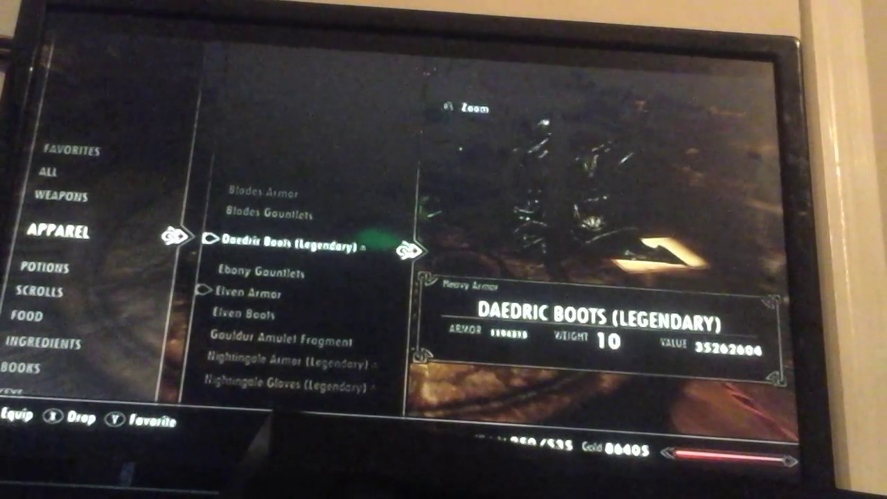
{"action": "key", "text": "Down"}
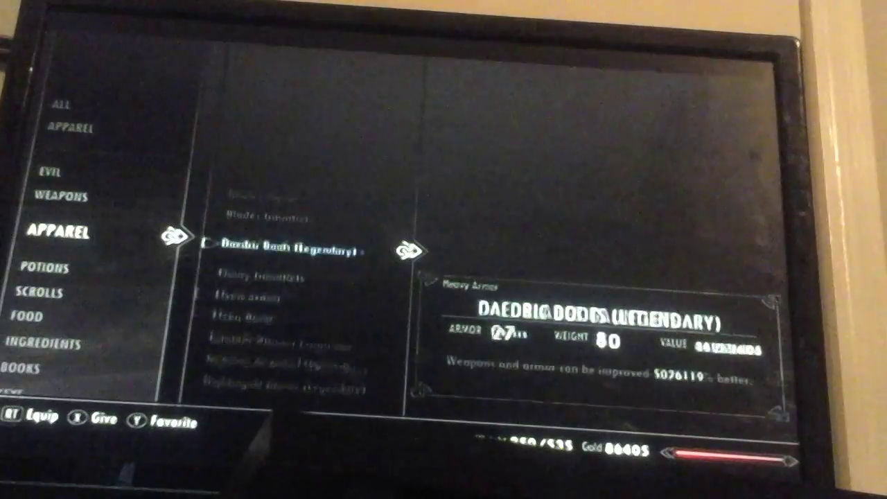
Scroll apparel from Ebony Gauntlets past Nightingale Armor, Ring of Hircine and necklace to the helmet
{"action": "key", "text": "Down"}
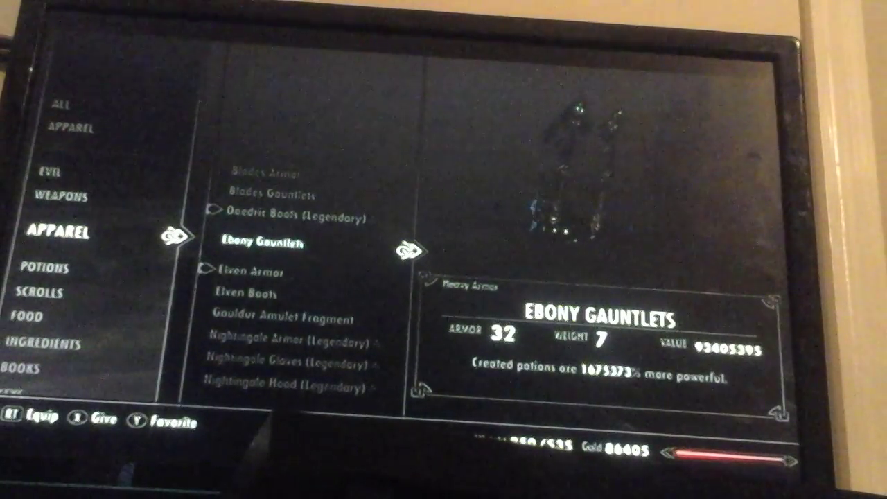
{"action": "key", "text": "Down"}
{"action": "key", "text": "Down"}
{"action": "key", "text": "Down"}
{"action": "key", "text": "Down"}
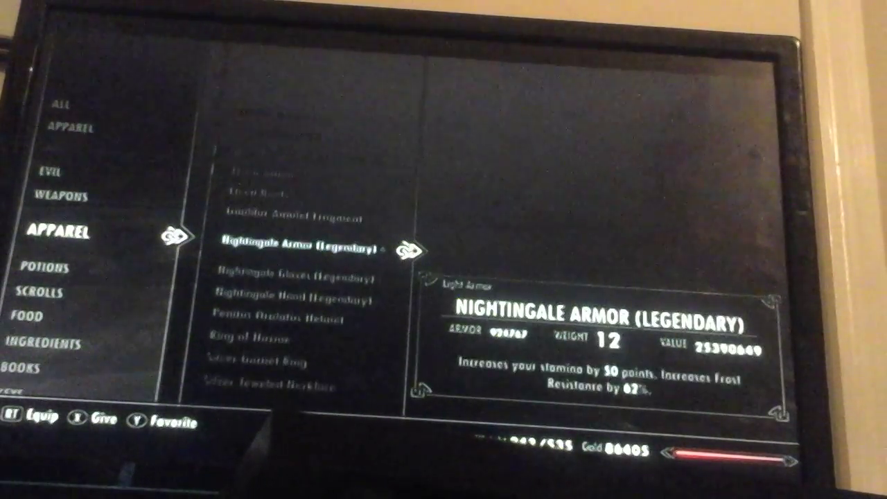
{"action": "key", "text": "Down"}
{"action": "key", "text": "Down"}
{"action": "key", "text": "Down"}
{"action": "key", "text": "Down"}
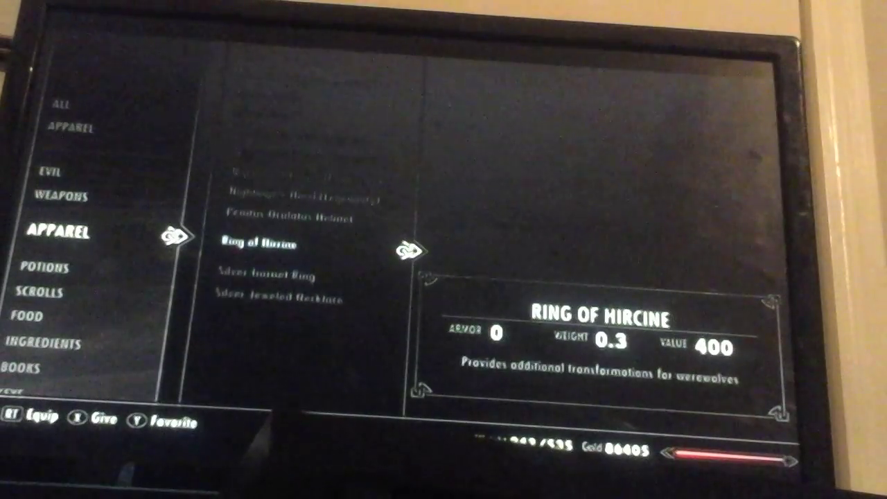
{"action": "key", "text": "Down"}
{"action": "key", "text": "Down"}
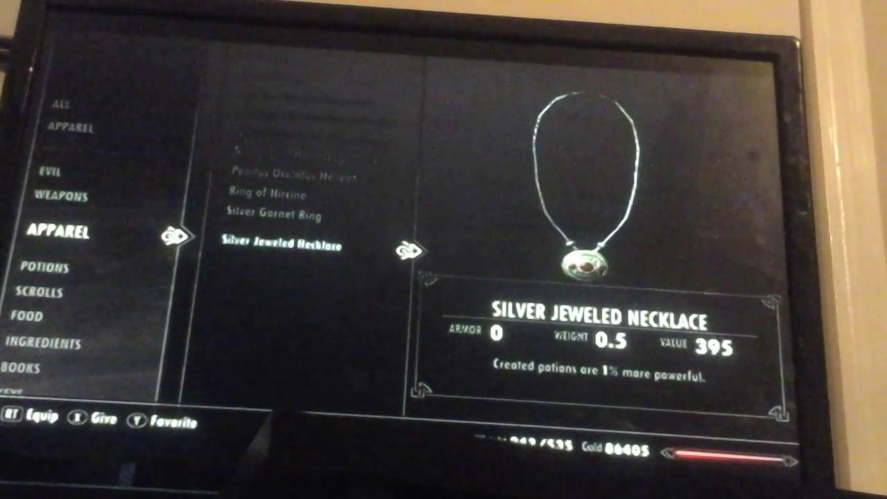
{"action": "key", "text": "Up"}
{"action": "key", "text": "Down"}
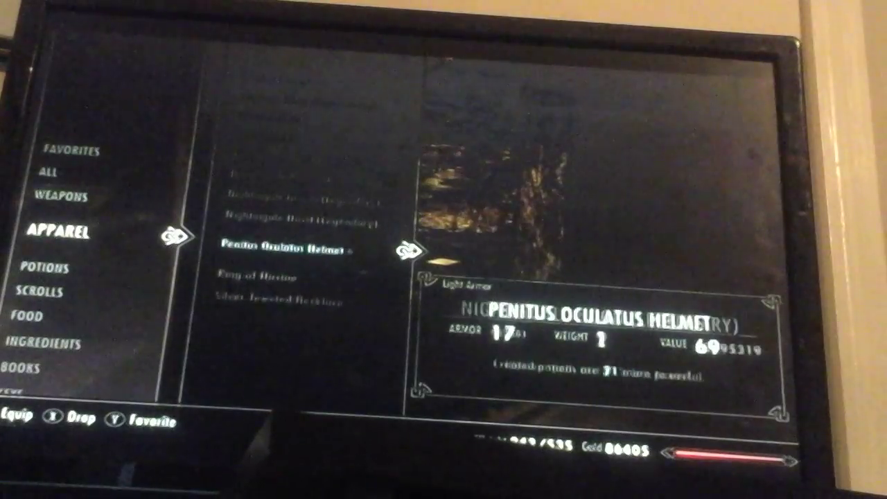
{"action": "key", "text": "Down"}
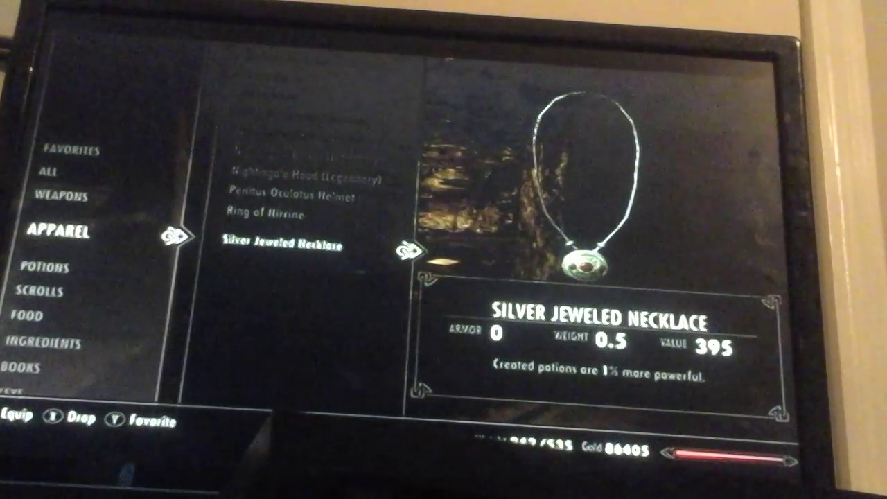
Take the Ebony Gauntlets from the mannequin
{"action": "key", "text": "Up"}
{"action": "key", "text": "Up"}
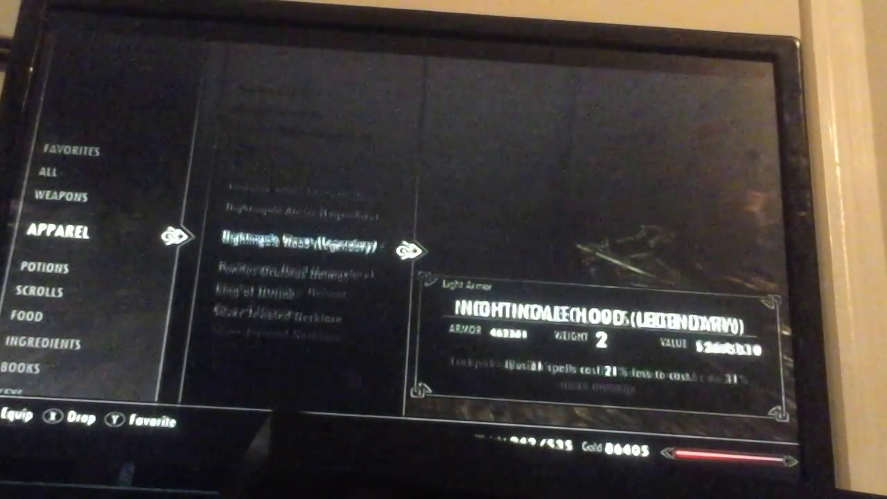
{"action": "key", "text": "Tab"}
{"action": "key", "text": "e"}
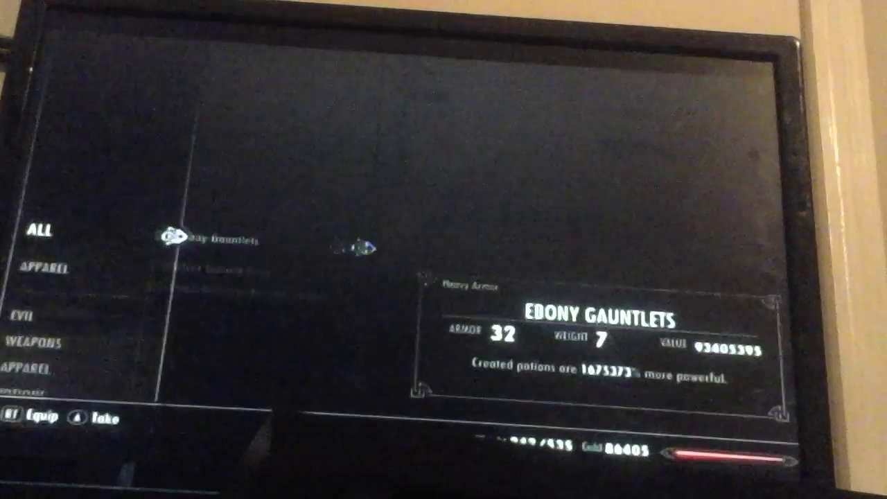
{"action": "key", "text": "e"}
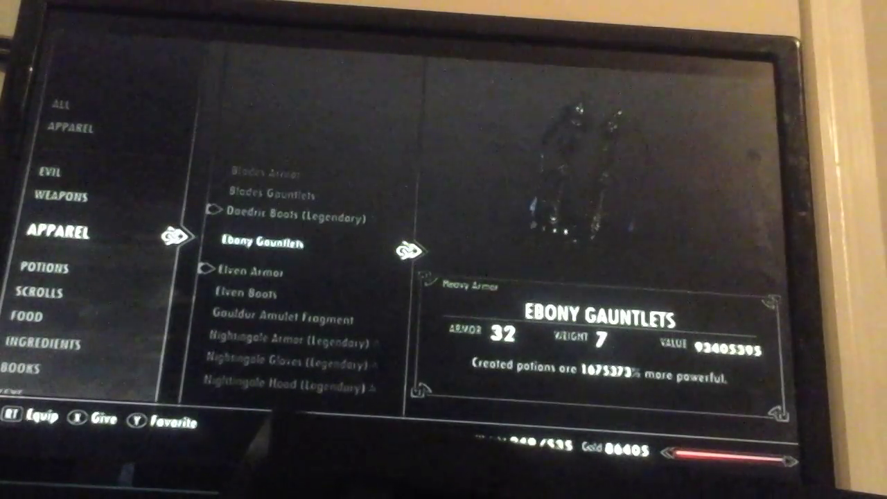
Compare the gauntlets with Daedric Boots, Ring of Hircine, necklace and Silver Garnet Ring
{"action": "key", "text": "Up"}
{"action": "key", "text": "Down"}
{"action": "key", "text": "Down"}
{"action": "key", "text": "Down"}
{"action": "key", "text": "Down"}
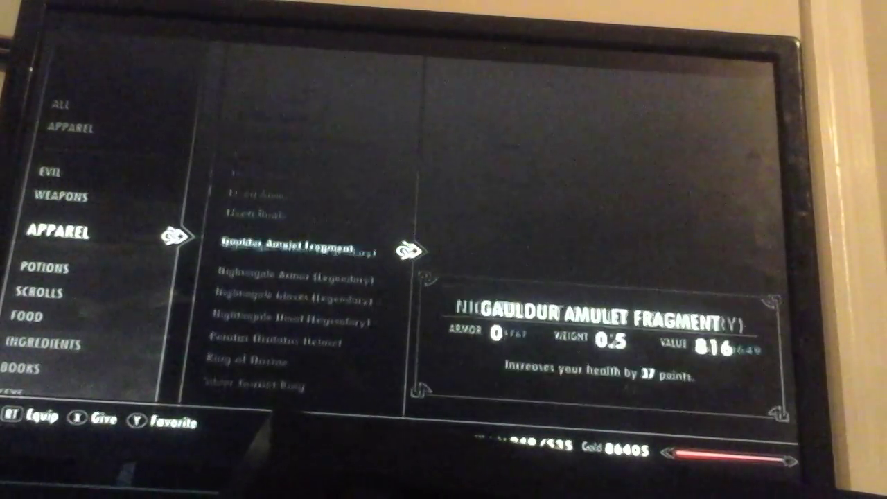
{"action": "key", "text": "Down"}
{"action": "key", "text": "Down"}
{"action": "key", "text": "Down"}
{"action": "key", "text": "Down"}
{"action": "key", "text": "Down"}
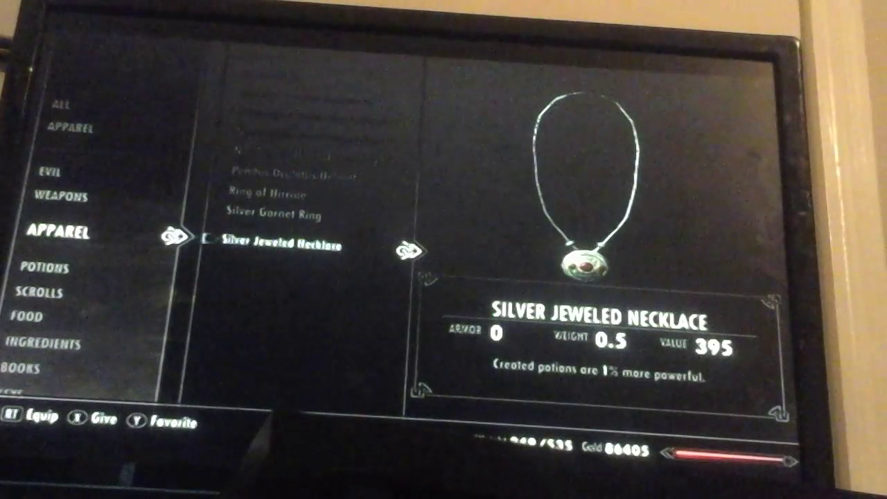
{"action": "key", "text": "Up"}
{"action": "key", "text": "Down"}
{"action": "key", "text": "Up"}
{"action": "key", "text": "Up"}
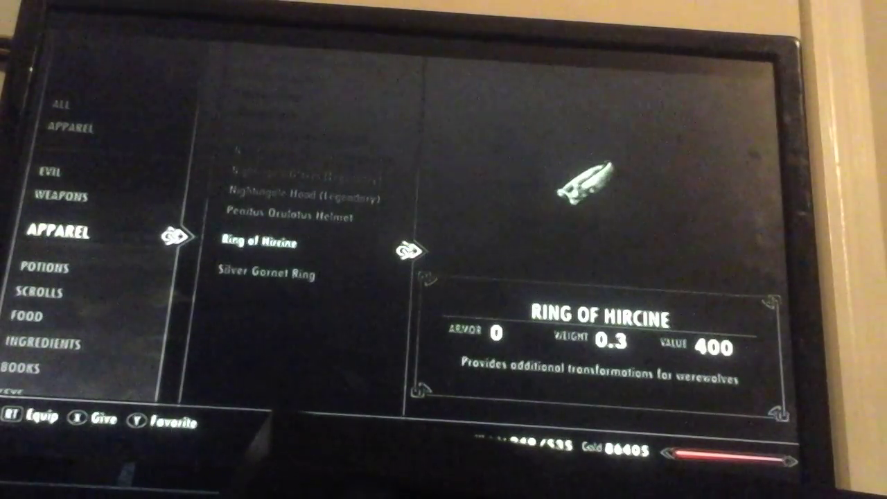
{"action": "key", "text": "Down"}
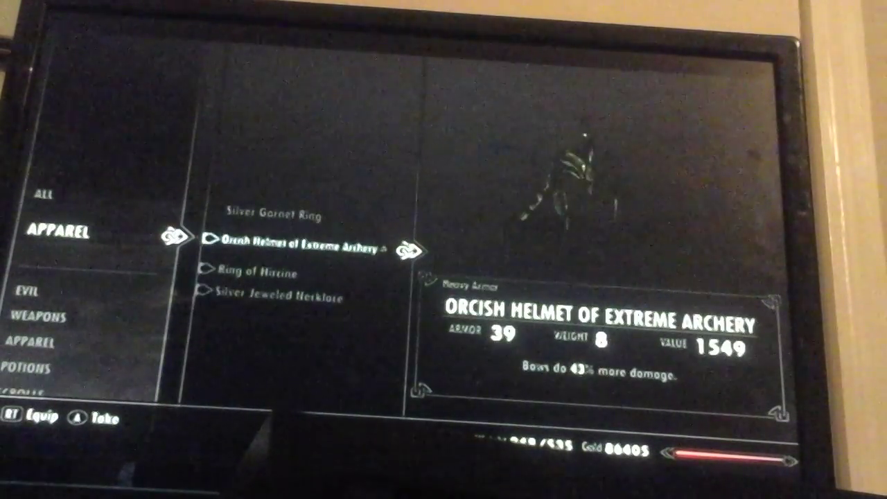
{"action": "key", "text": "Up"}
{"action": "key", "text": "Down"}
{"action": "key", "text": "Down"}
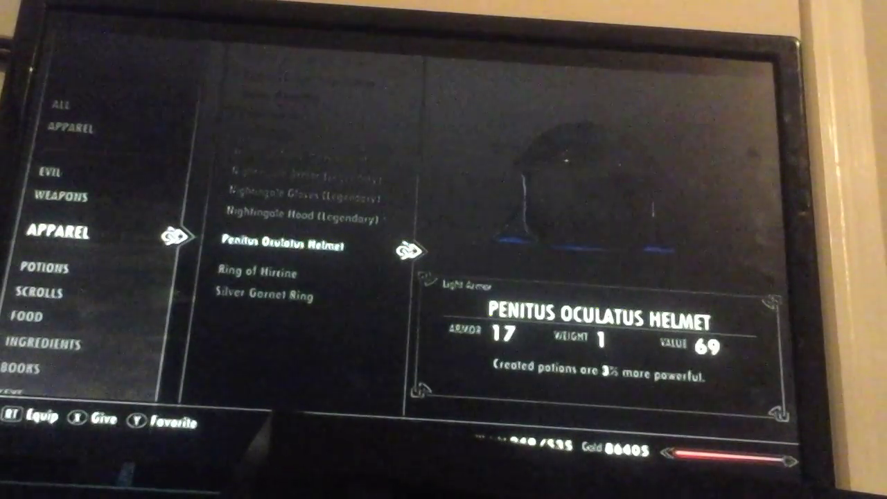
{"action": "key", "text": "Down"}
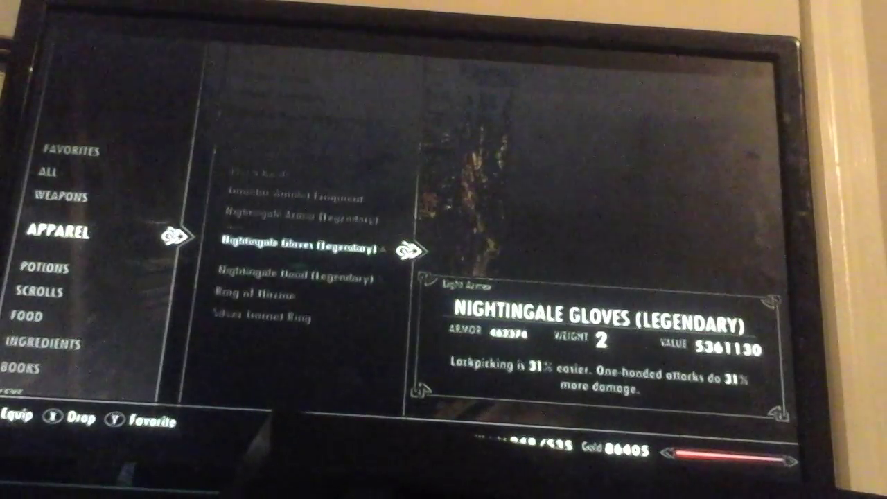
{"action": "key", "text": "Down"}
Recheck the Nightingale Hood and Silver Garnet Ring, heading back toward the Ebony Gauntlets
{"action": "key", "text": "Down"}
{"action": "key", "text": "Down"}
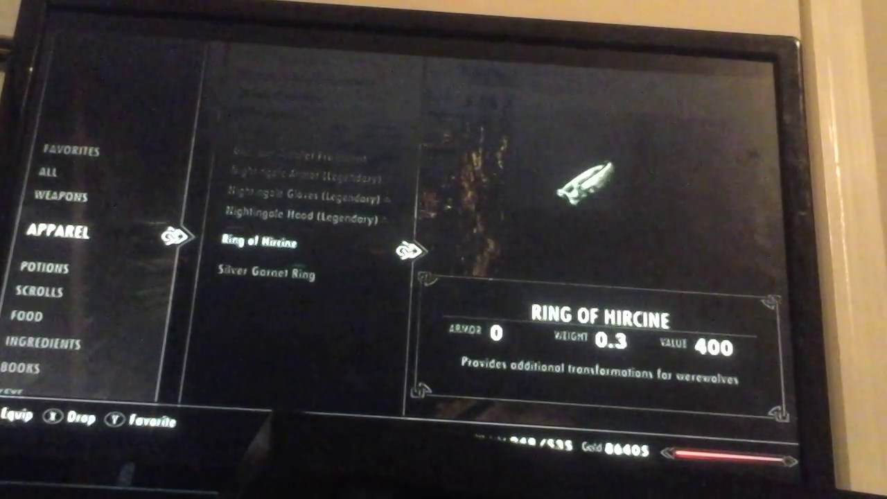
{"action": "key", "text": "Down"}
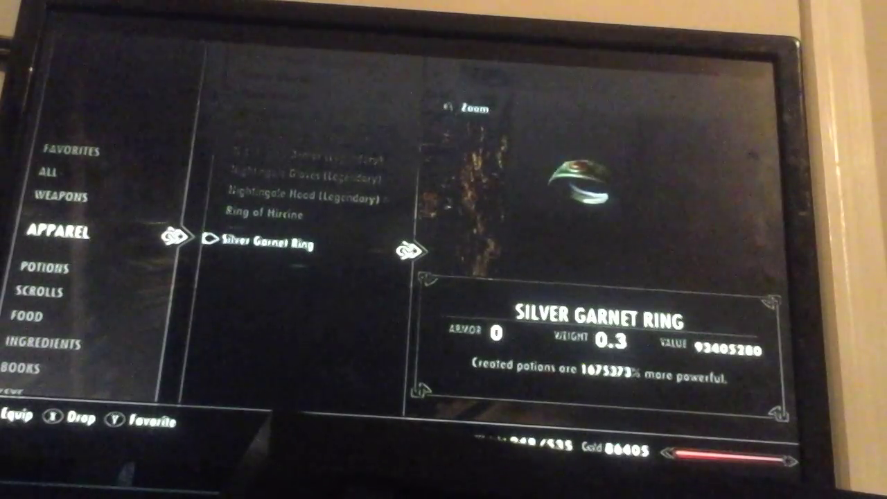
{"action": "key", "text": "Up"}
{"action": "key", "text": "Up"}
{"action": "key", "text": "Up"}
{"action": "key", "text": "Up"}
{"action": "key", "text": "Up"}
{"action": "key", "text": "Up"}
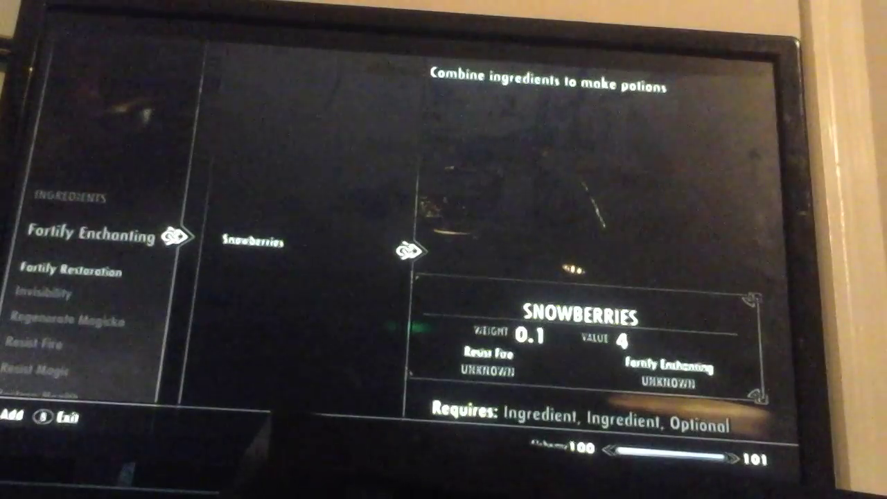
Look over the worn apparel's effects and close the inventory
{"action": "key", "text": "Tab"}
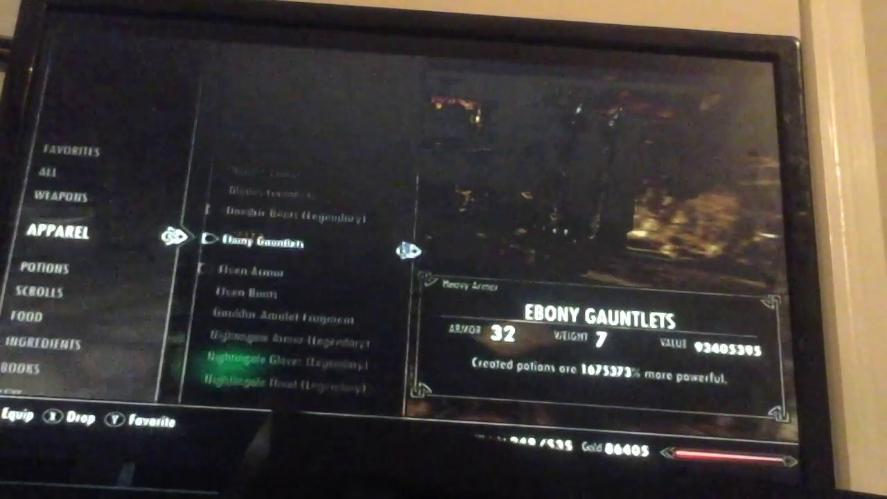
{"action": "key", "text": "Down"}
{"action": "key", "text": "Down"}
{"action": "key", "text": "Down"}
{"action": "key", "text": "Down"}
{"action": "key", "text": "Down"}
{"action": "key", "text": "Down"}
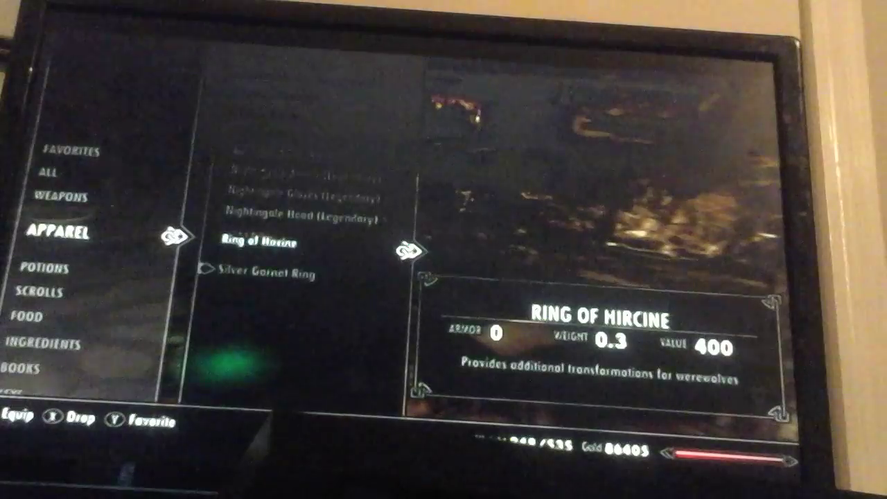
{"action": "key", "text": "Up"}
{"action": "key", "text": "Escape"}
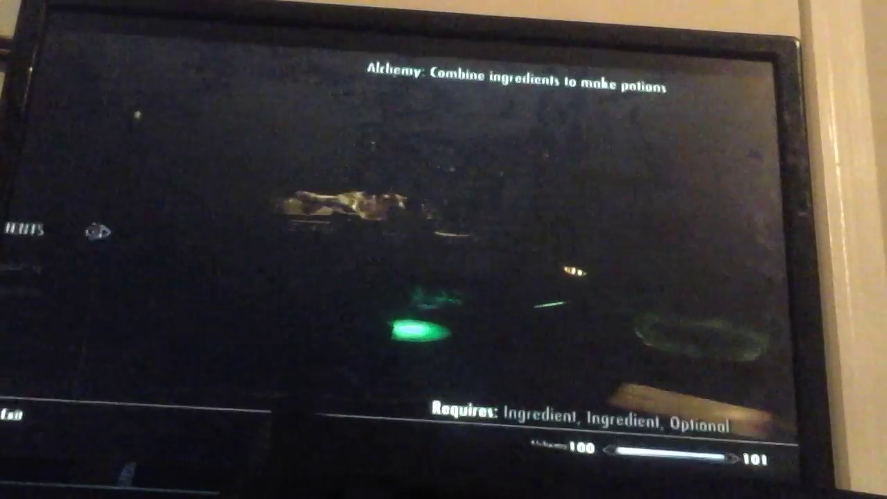
Brew a Fortify Enchanting potion from Snowberries and Spriggan Sap, then leave the station
{"action": "key", "text": "Down"}
{"action": "key", "text": "Return"}
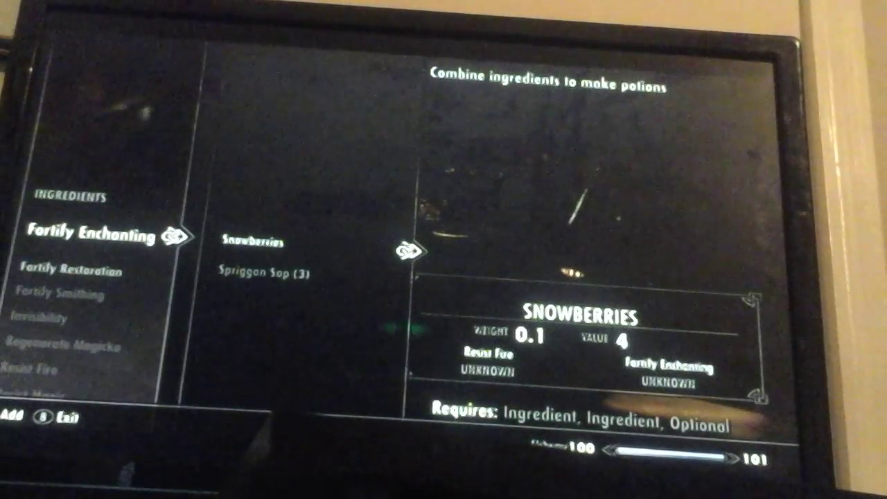
{"action": "key", "text": "Return"}
{"action": "key", "text": "Down"}
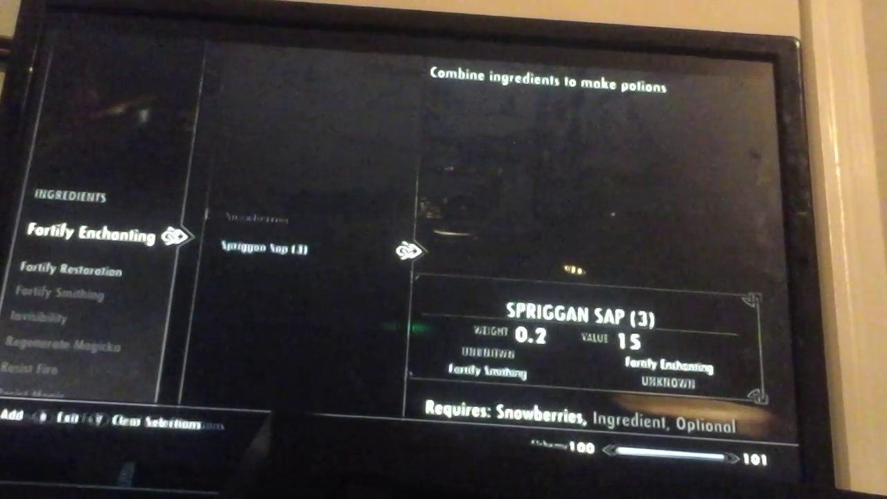
{"action": "key", "text": "Return"}
{"action": "key", "text": "r"}
{"action": "key", "text": "Tab"}
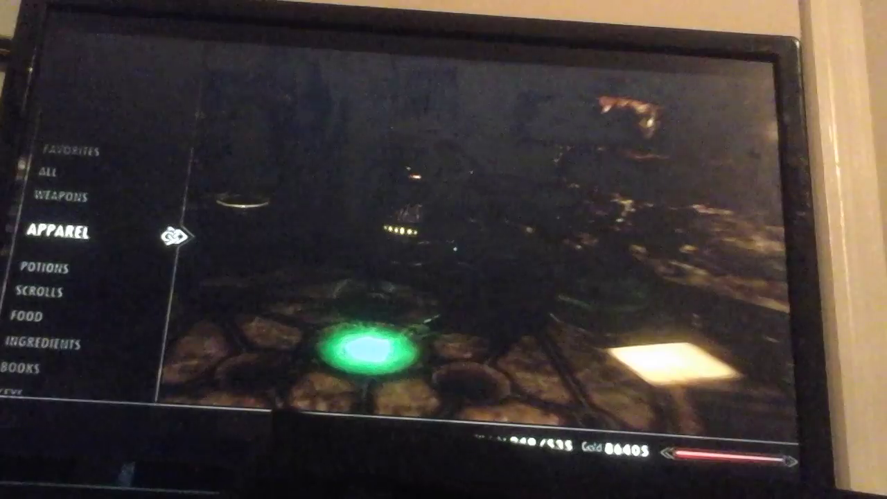
{"action": "key", "text": "Right"}
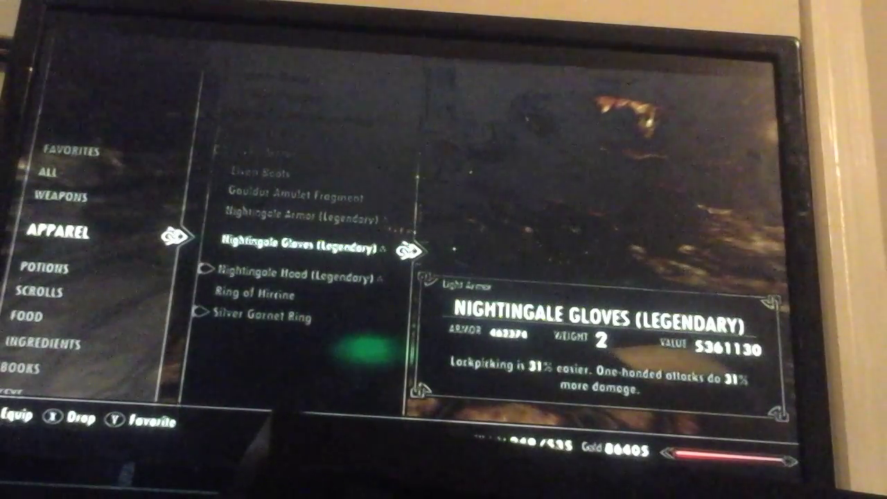
Drink the 201051% Potion of Fortify Enchanting, raising Enchanting to 201
{"action": "key", "text": "Up"}
{"action": "key", "text": "Up"}
{"action": "key", "text": "Up"}
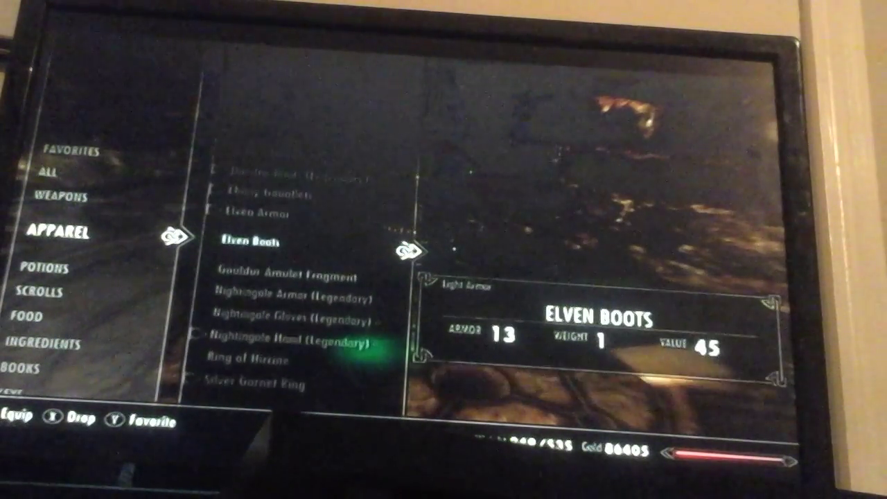
{"action": "key", "text": "Left"}
{"action": "key", "text": "Down"}
{"action": "key", "text": "Right"}
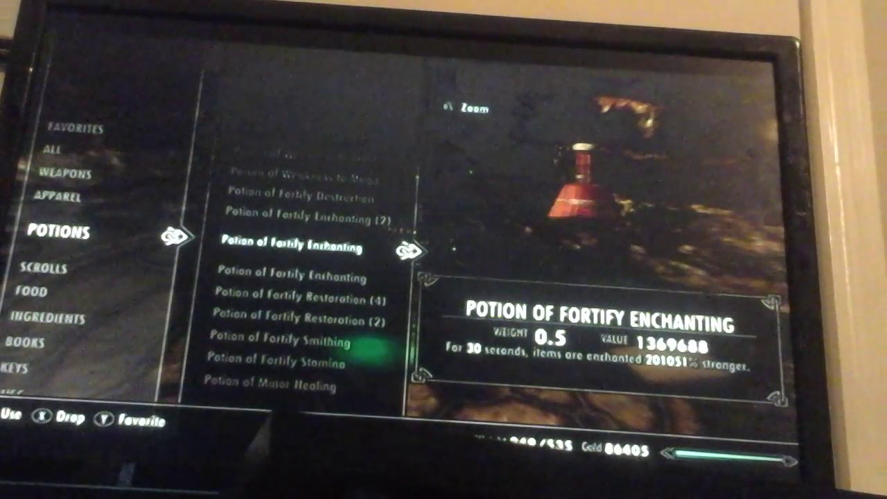
{"action": "key", "text": "Escape"}
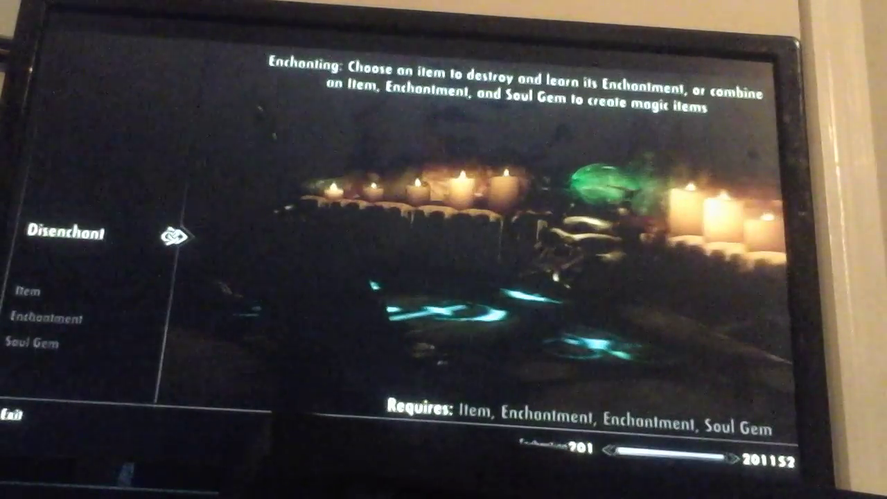
Select the Nordic Carved Armor as the item to enchant at the enchanting table
{"action": "key", "text": "Down"}
{"action": "key", "text": "Return"}
{"action": "key", "text": "Down"}
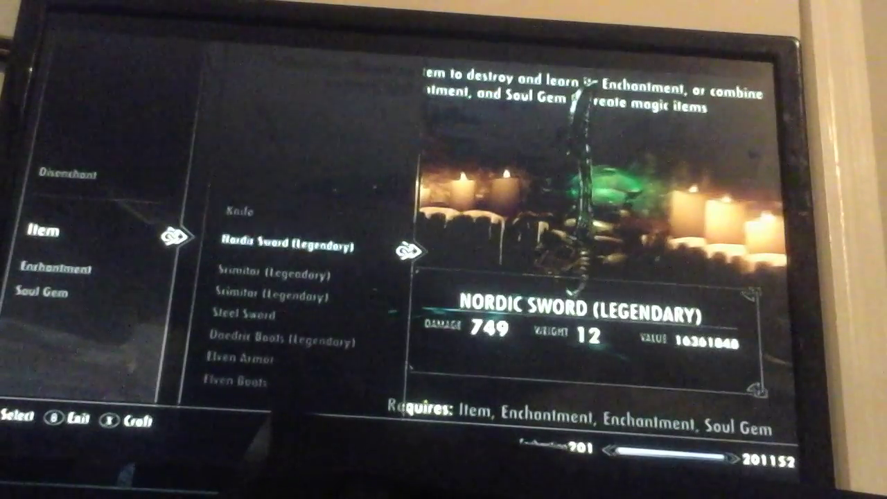
{"action": "key", "text": "Down"}
{"action": "key", "text": "Down"}
{"action": "key", "text": "Down"}
{"action": "key", "text": "Down"}
{"action": "key", "text": "Down"}
{"action": "key", "text": "Down"}
{"action": "key", "text": "Up"}
{"action": "key", "text": "Down"}
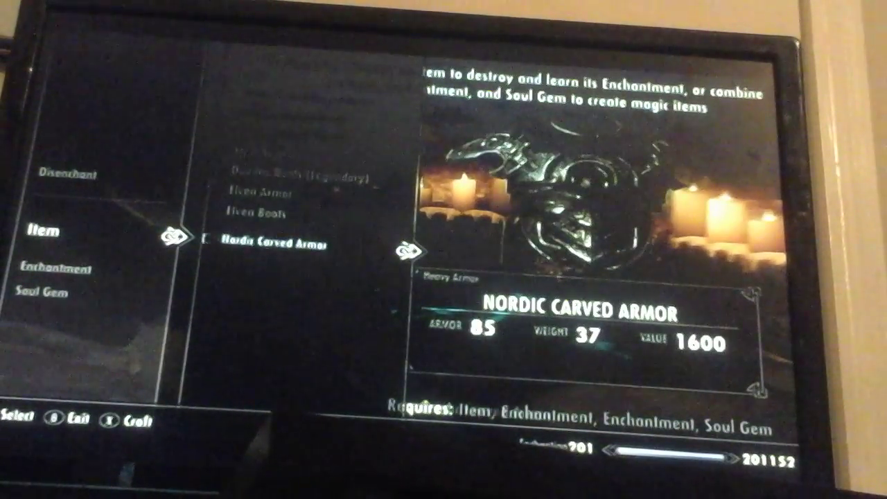
{"action": "key", "text": "Return"}
Enchant the armor with Fortify Smithing, powered by a Petty Soul Gem
{"action": "key", "text": "Down"}
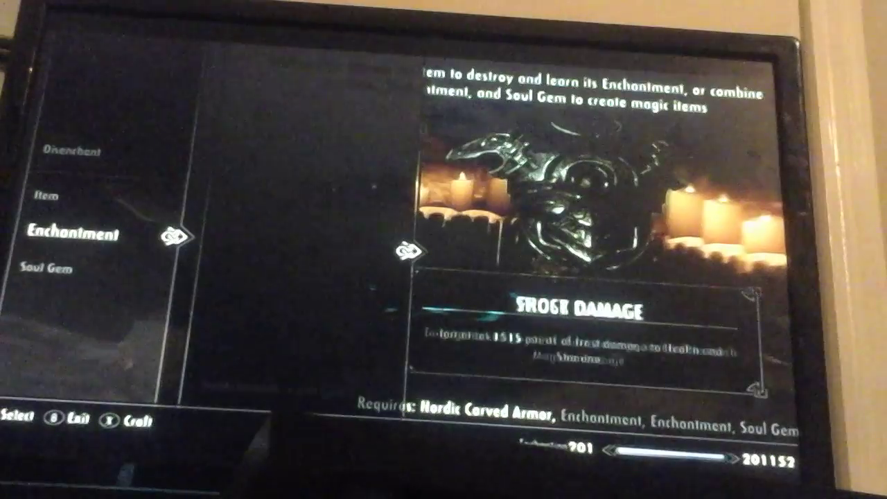
{"action": "key", "text": "Down"}
{"action": "key", "text": "Down"}
{"action": "key", "text": "Down"}
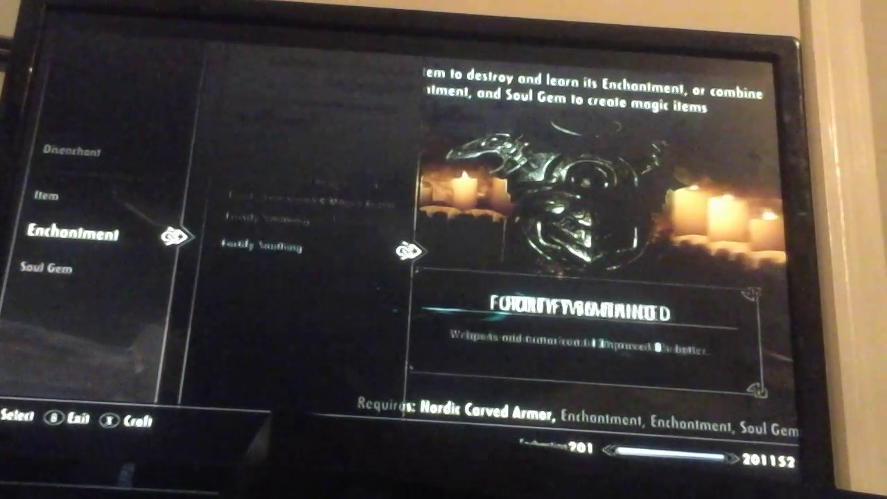
{"action": "key", "text": "Return"}
{"action": "key", "text": "Down"}
{"action": "key", "text": "Return"}
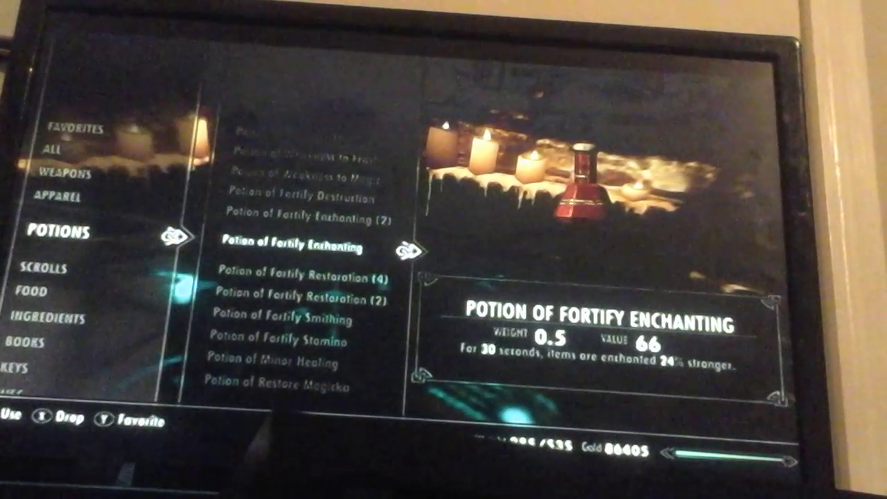
Leave the potions list and browse down the inventory's apparel items
{"action": "key", "text": "Left"}
{"action": "key", "text": "Up"}
{"action": "key", "text": "Right"}
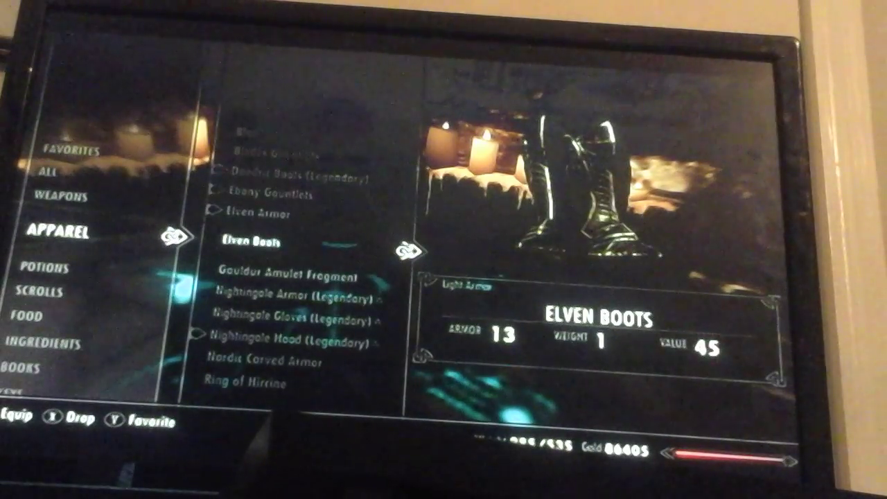
{"action": "key", "text": "Down"}
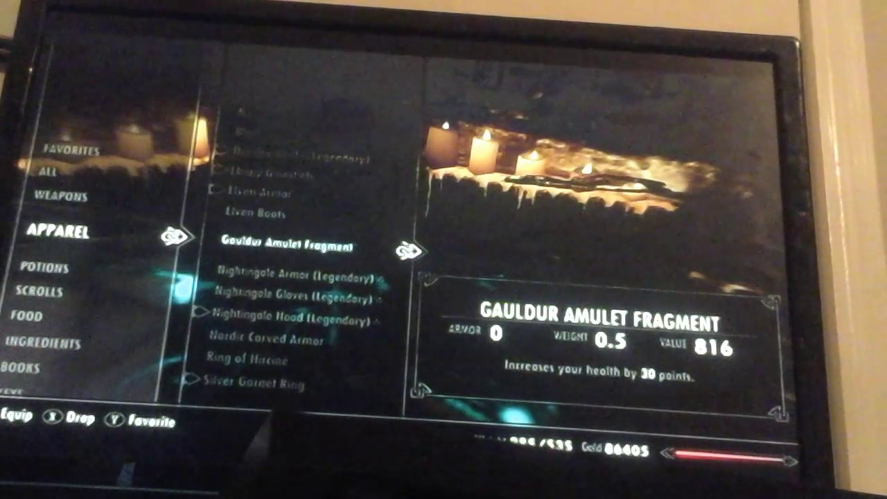
{"action": "key", "text": "Down"}
{"action": "key", "text": "Down"}
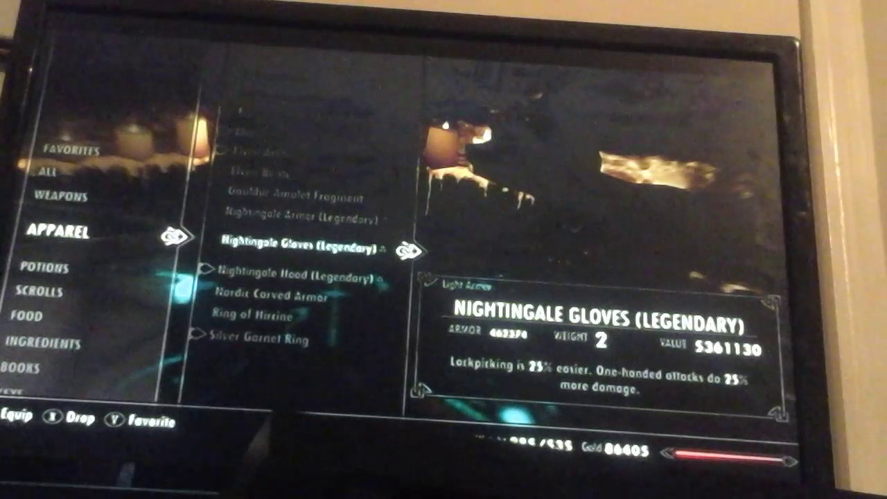
{"action": "key", "text": "Down"}
{"action": "key", "text": "Down"}
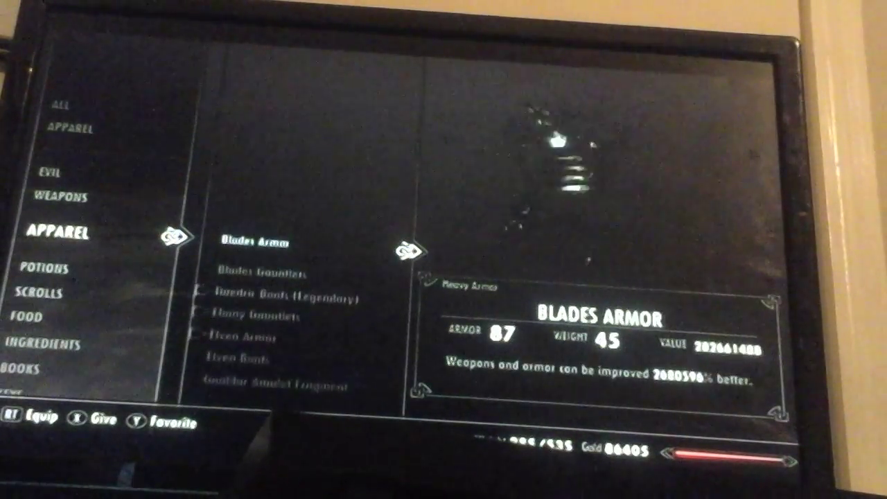
Find the Nordic Carved Armor and confirm its Fortify Smithing bonus reads 1388297%
{"action": "key", "text": "Down"}
{"action": "key", "text": "Down"}
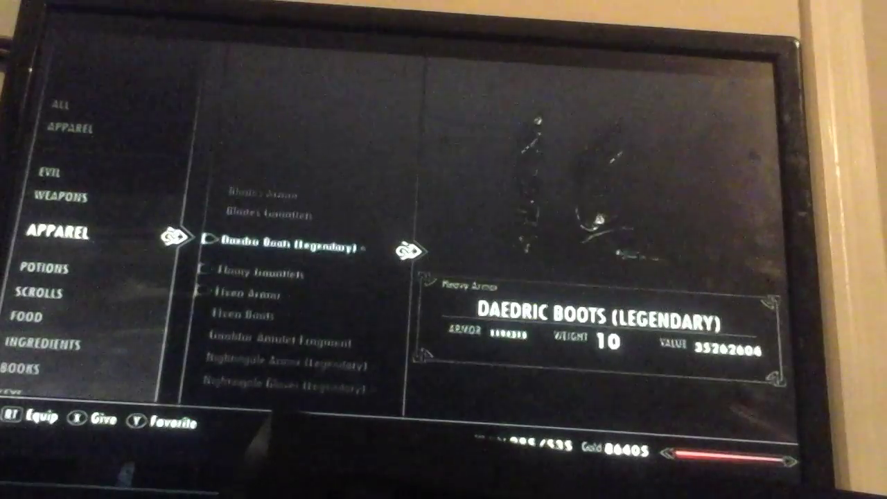
{"action": "key", "text": "Down"}
{"action": "key", "text": "Down"}
{"action": "key", "text": "Down"}
{"action": "key", "text": "Down"}
{"action": "key", "text": "Down"}
{"action": "key", "text": "Down"}
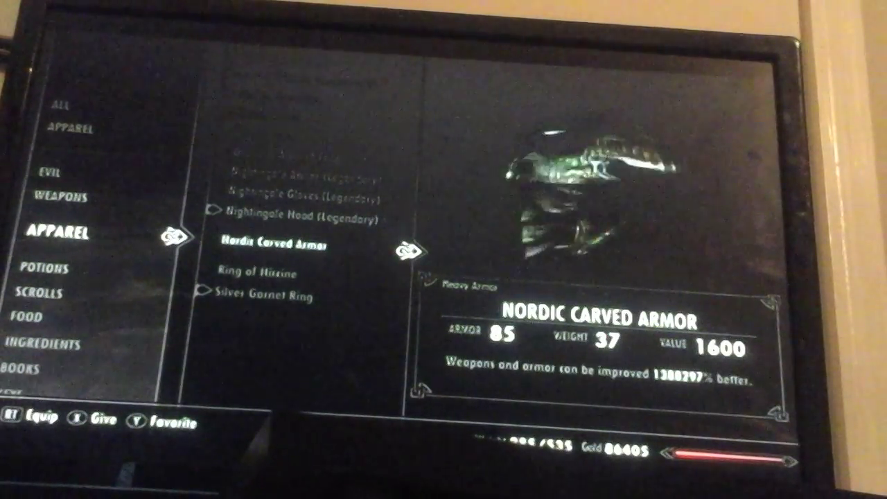
{"action": "key", "text": "Down"}
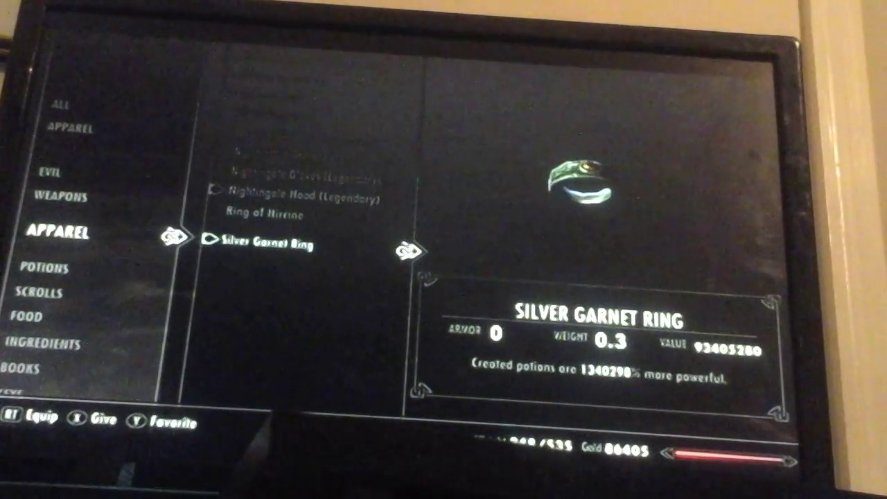
{"action": "key", "text": "Up"}
{"action": "key", "text": "Up"}
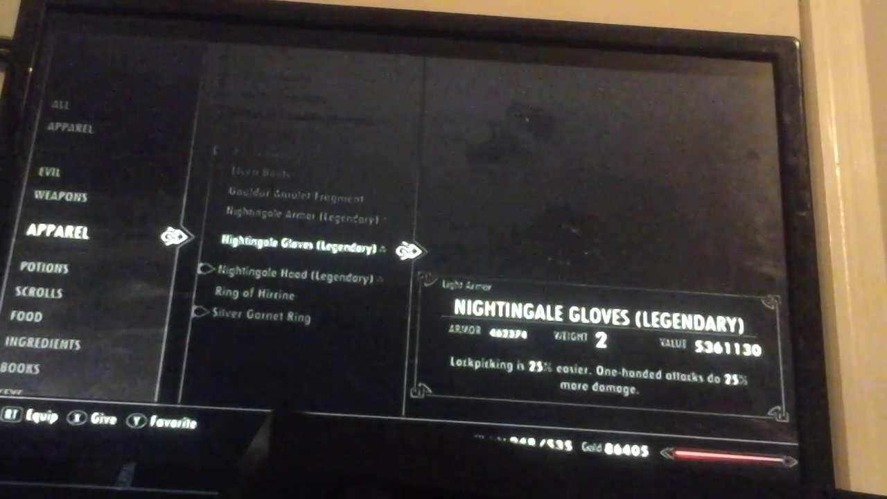
{"action": "key", "text": "Up"}
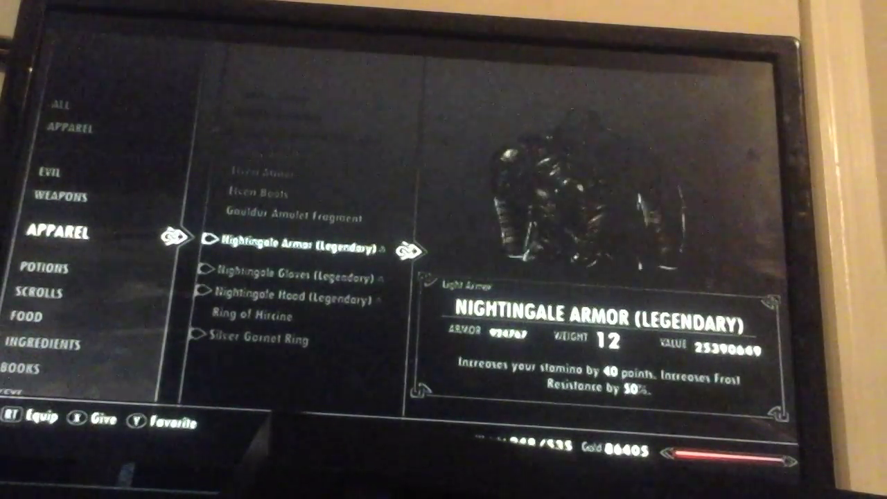
{"action": "key", "text": "Up"}
{"action": "key", "text": "Up"}
{"action": "key", "text": "Down"}
{"action": "key", "text": "Down"}
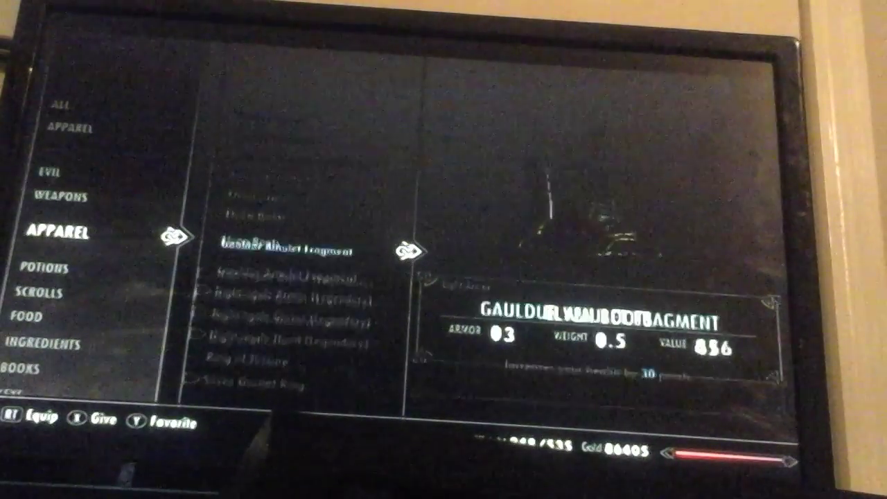
{"action": "key", "text": "Down"}
{"action": "key", "text": "Down"}
{"action": "key", "text": "Down"}
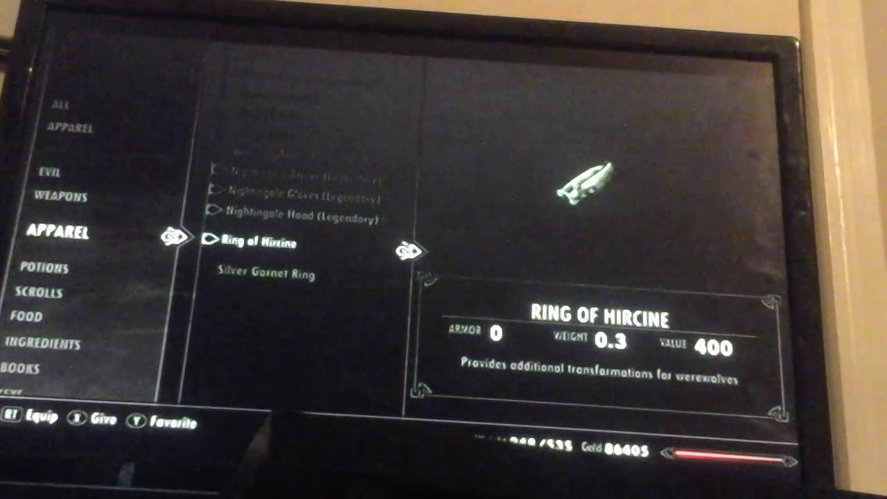